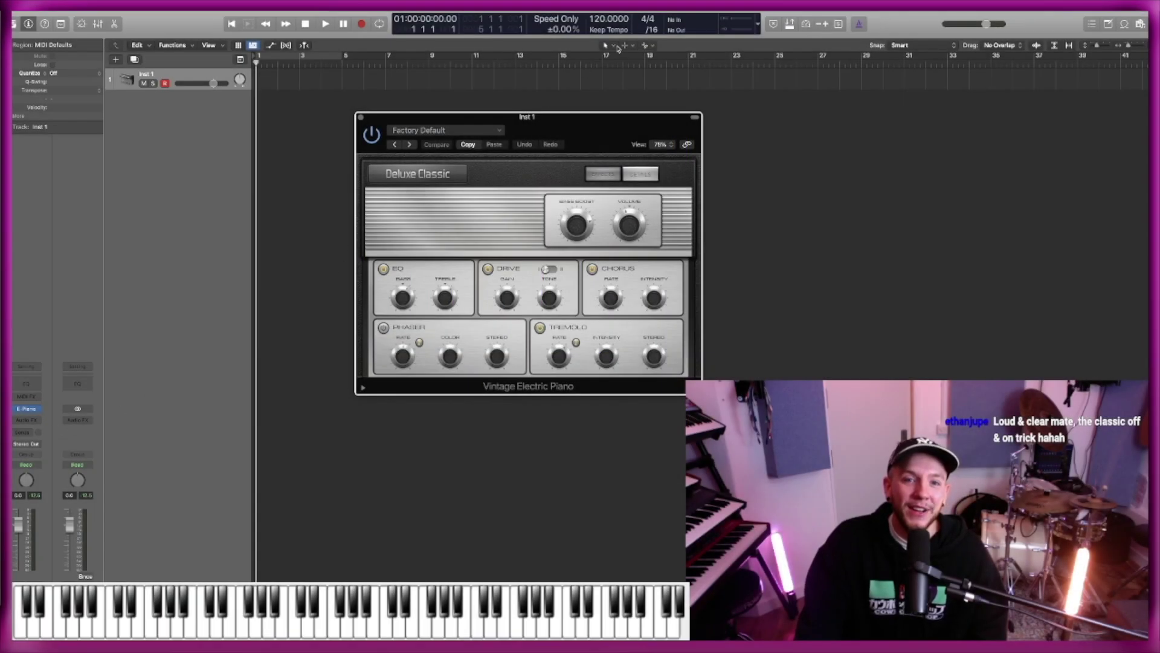
left_click_drag(562, 118, 600, 147)
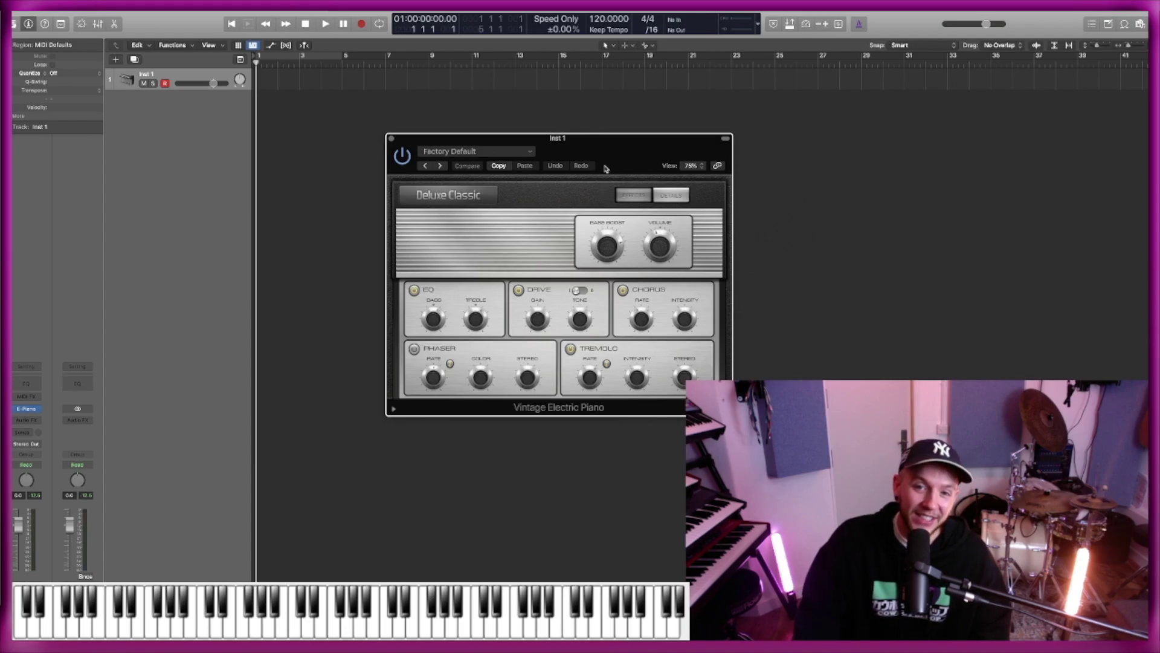
left_click_drag(620, 155, 662, 160)
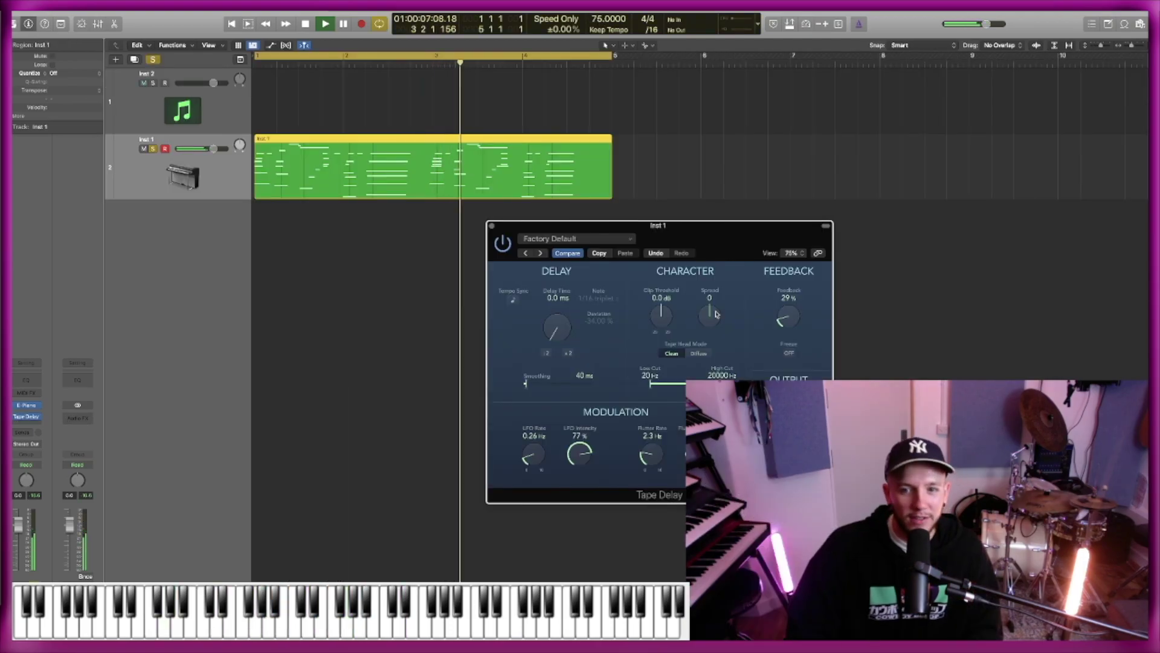
Set the Tape Delay's tape head mode to Diffuse and its low cut to 160 Hz, and close the plug-in.
left_click(699, 353)
left_click_drag(650, 383, 675, 385)
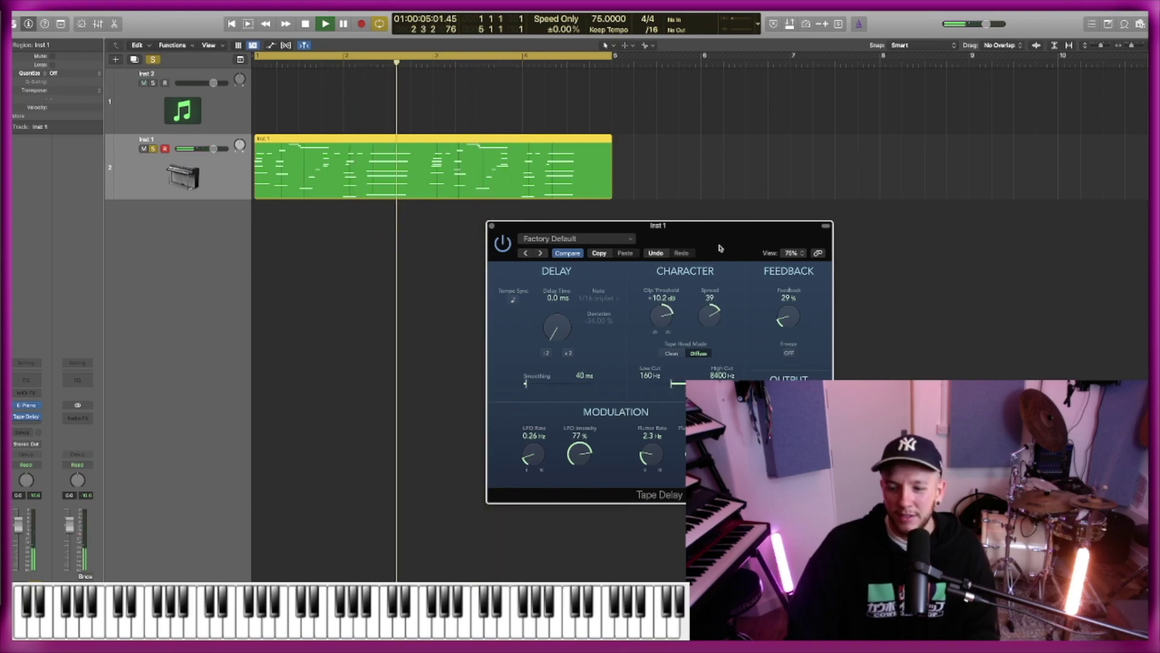
left_click(492, 226)
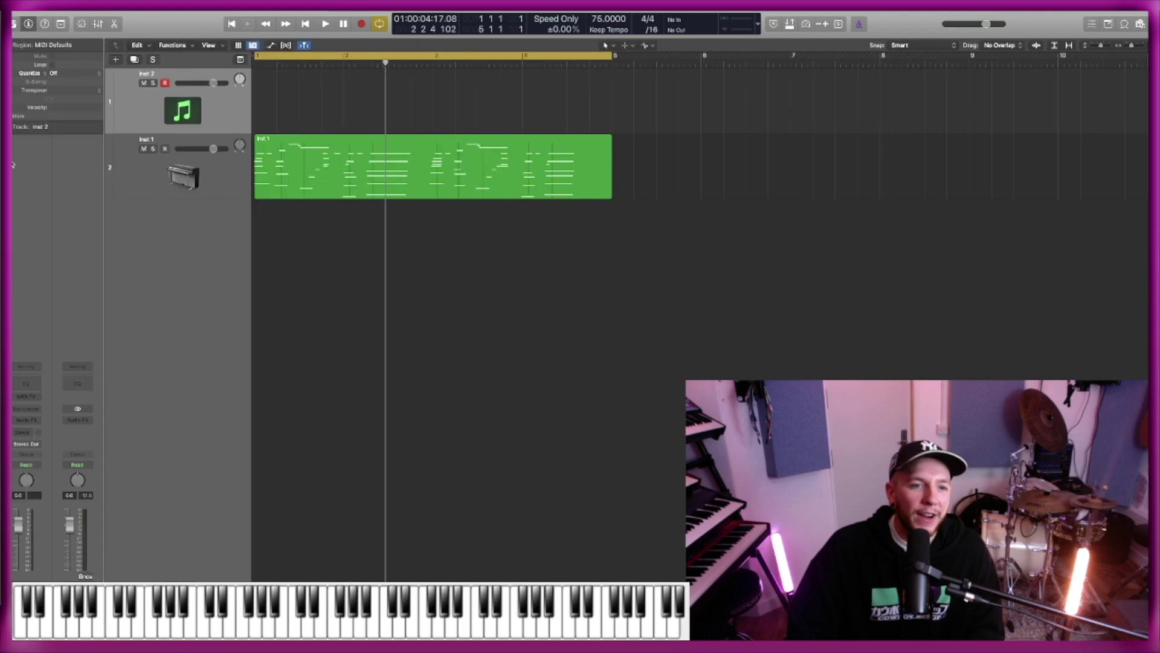
Load the Futura electronic drum kit on the Inst 2 track and replace its Kick 1 sound with Depth Charge.
left_click(14, 23)
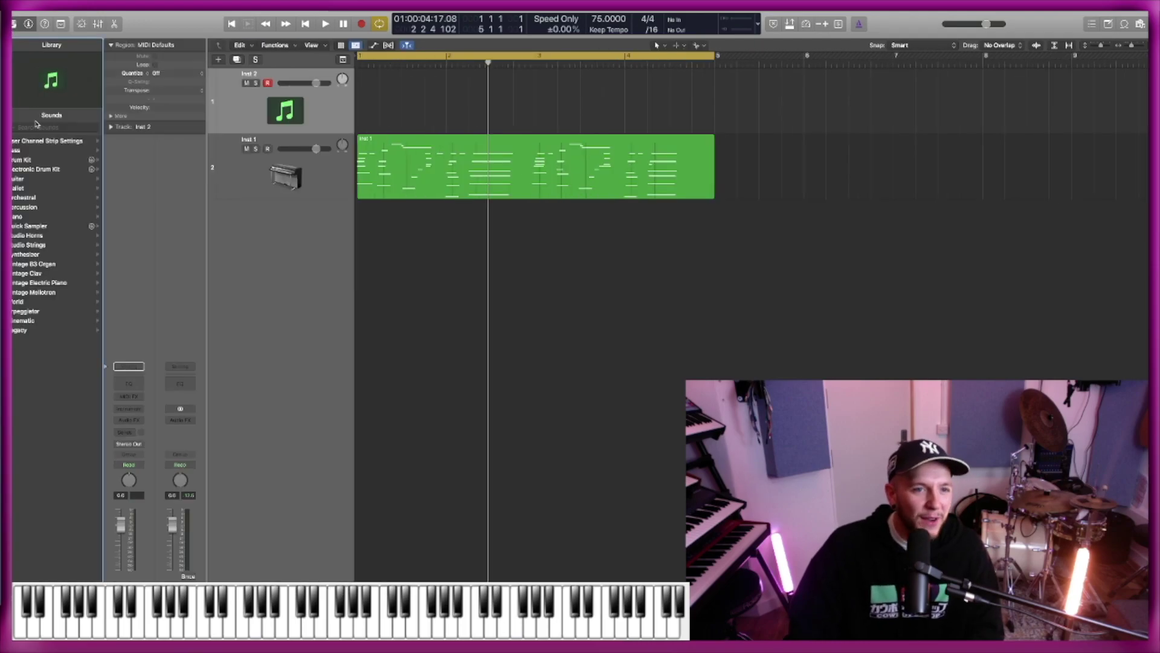
left_click(45, 169)
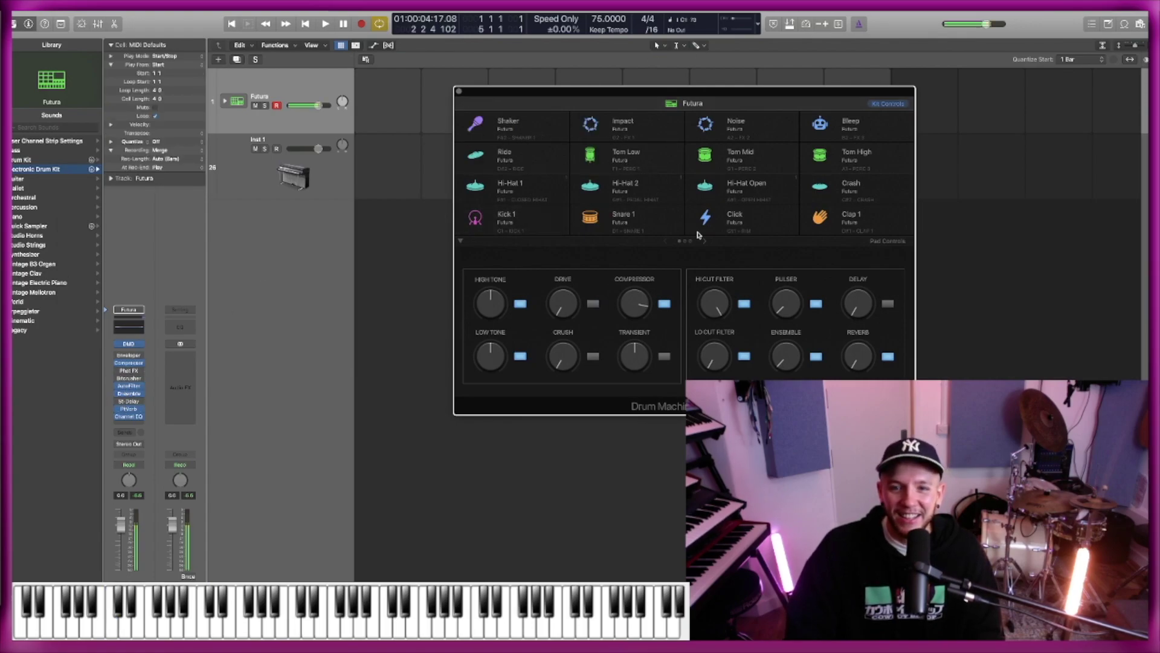
left_click(507, 219)
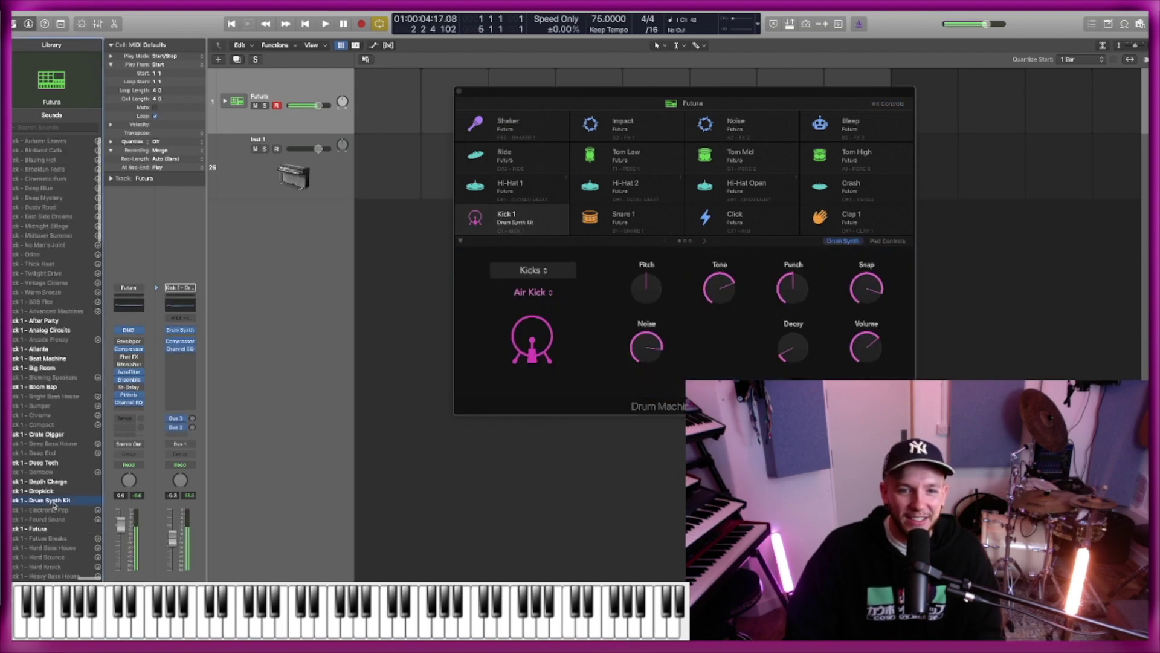
left_click(52, 490)
left_click(54, 482)
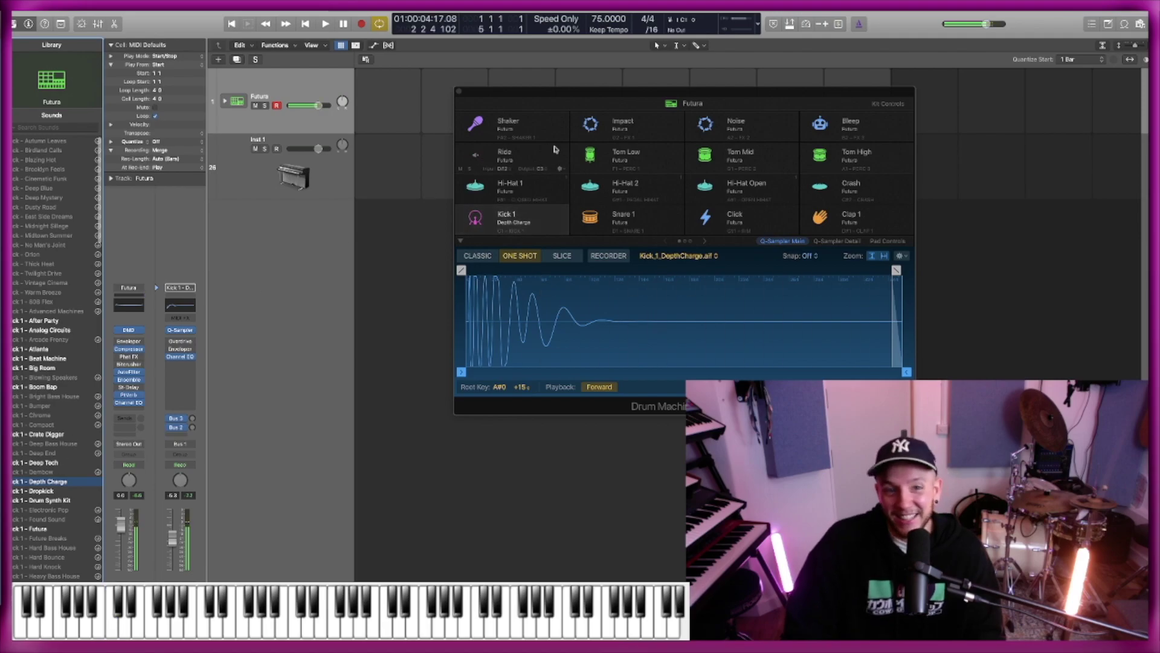
Switch from the Live Loops grid to the timeline tracks view with the sound library hidden, and audition playback.
left_click(356, 45)
key("y")
key("space")
key("space")
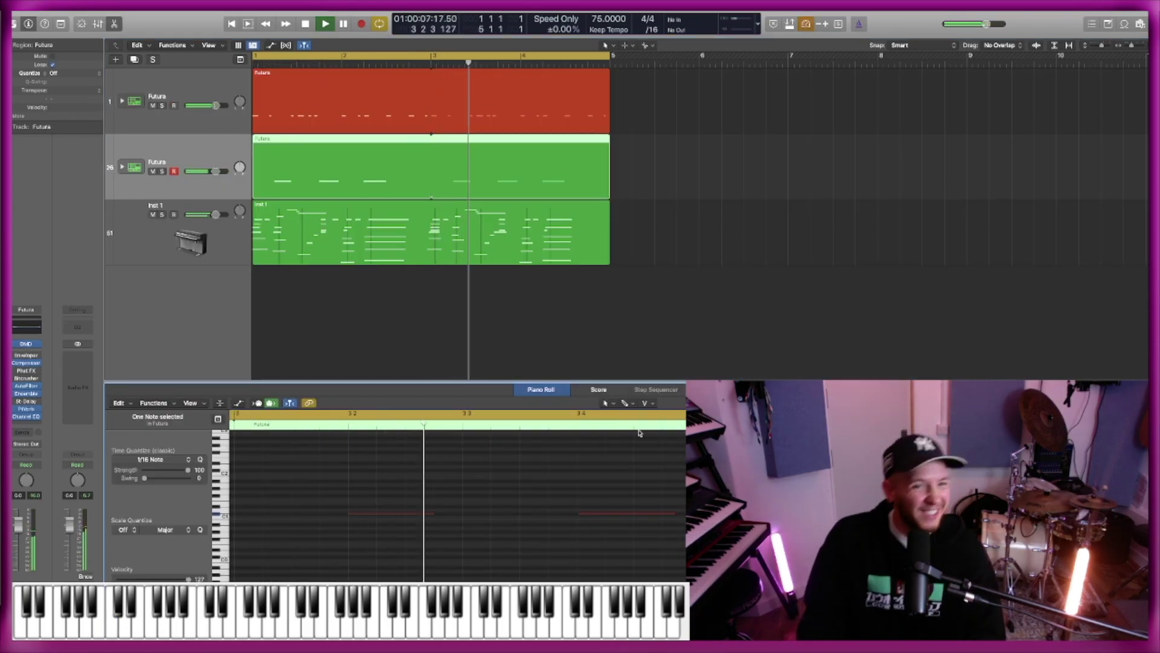
Close the Piano Roll and color both Futura drum regions red.
key("p")
left_click(646, 330)
left_click_drag(658, 167, 373, 116)
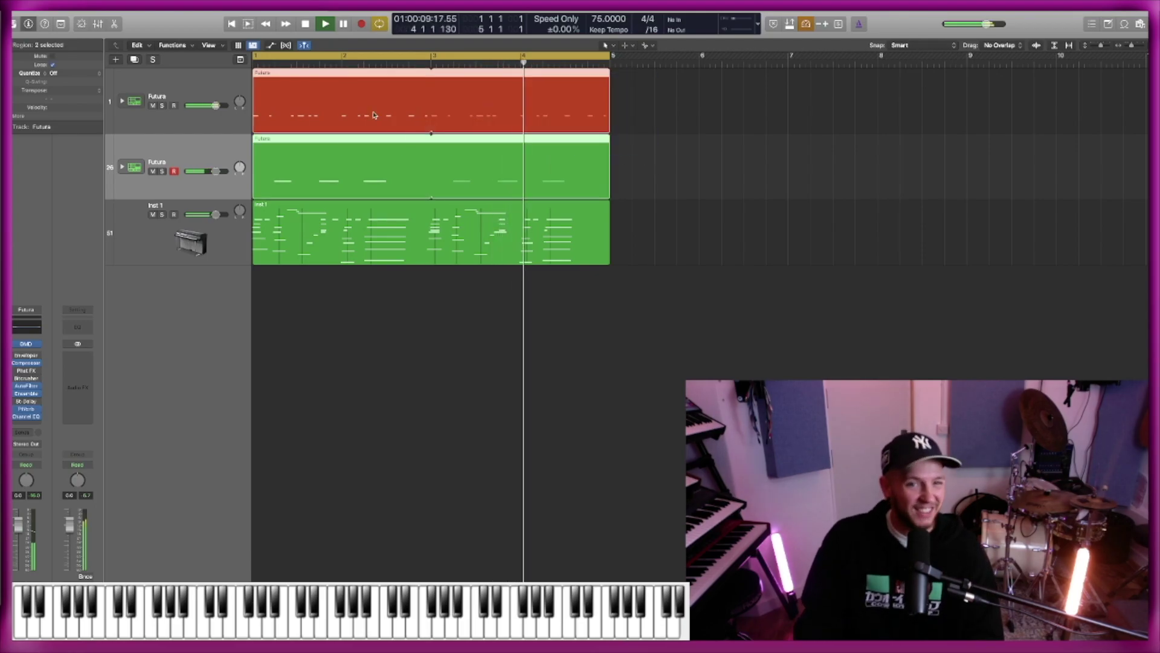
key("alt+c")
left_click(725, 258)
Color the Inst 1 electric piano region dark blue-violet and close the color palette.
left_click(574, 233)
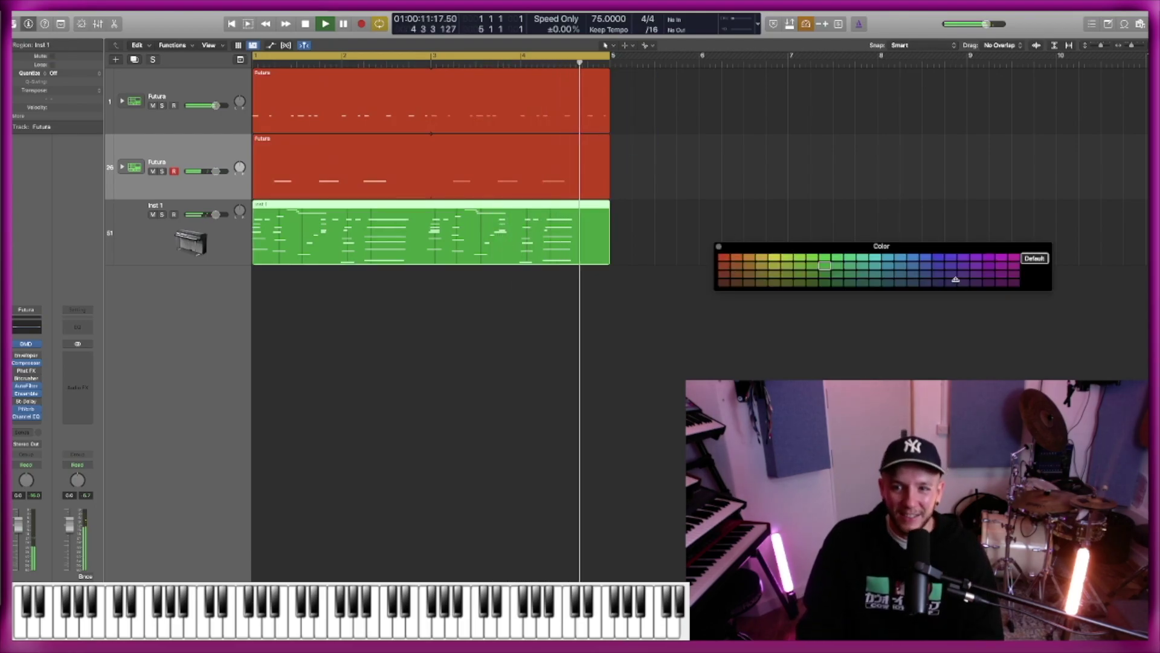
left_click(951, 279)
key("alt+c")
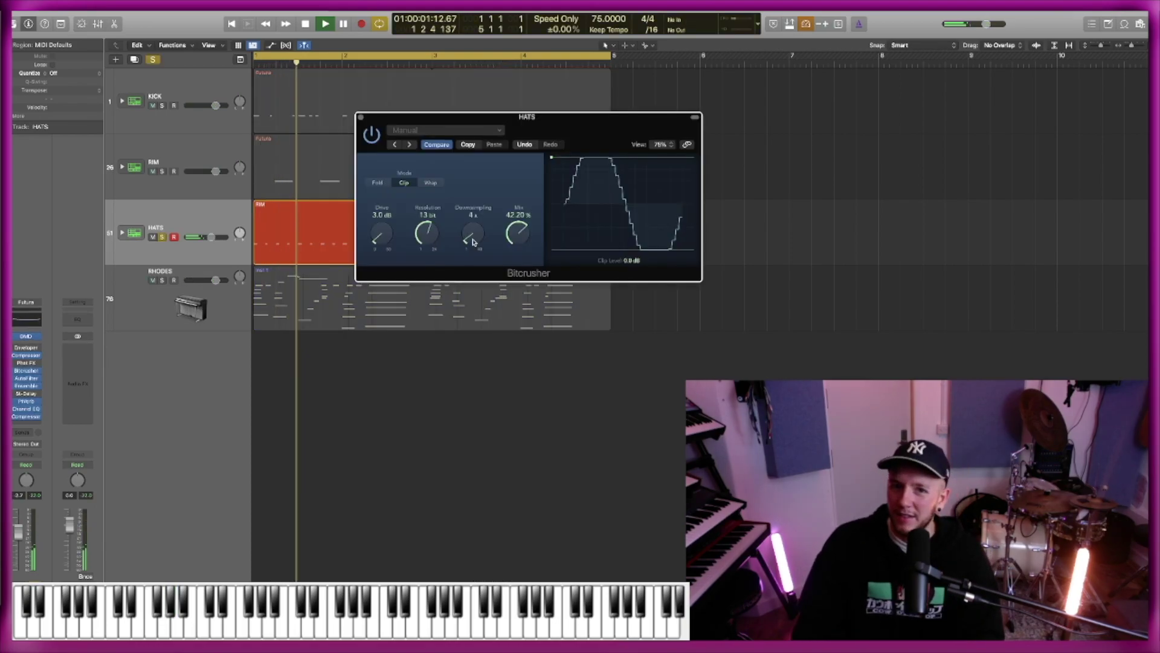
Set the HATS track's Bitcrusher downsampling to 3x and raise the unsoloed track's volume to about -1.4 dB.
left_click_drag(473, 242, 474, 245)
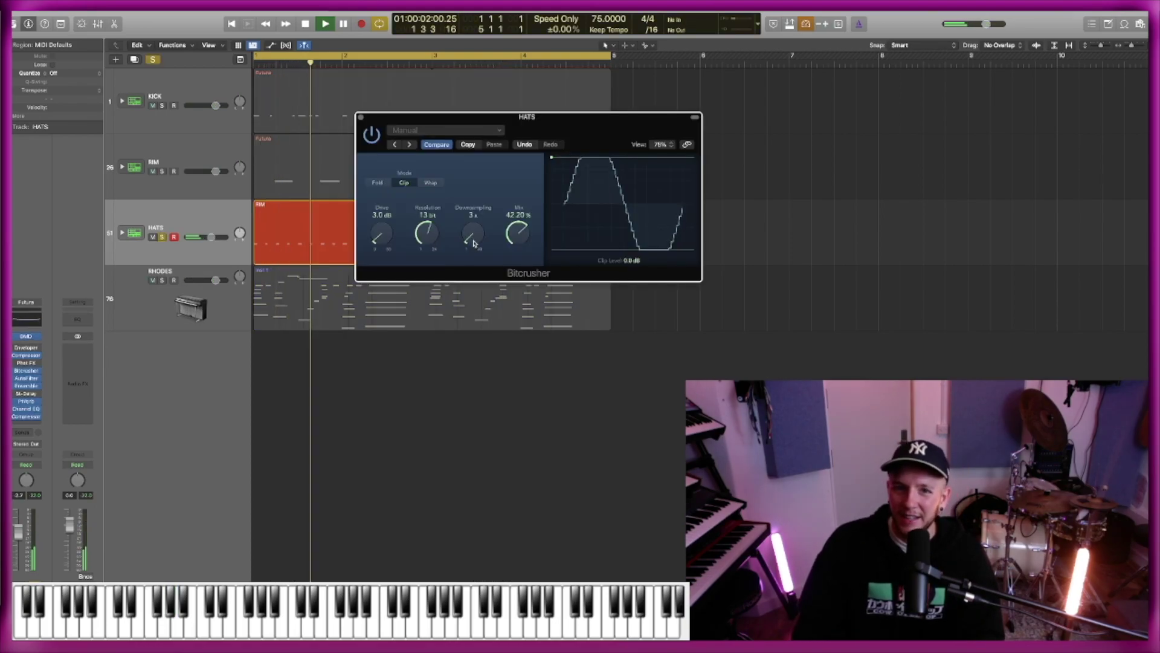
key("s")
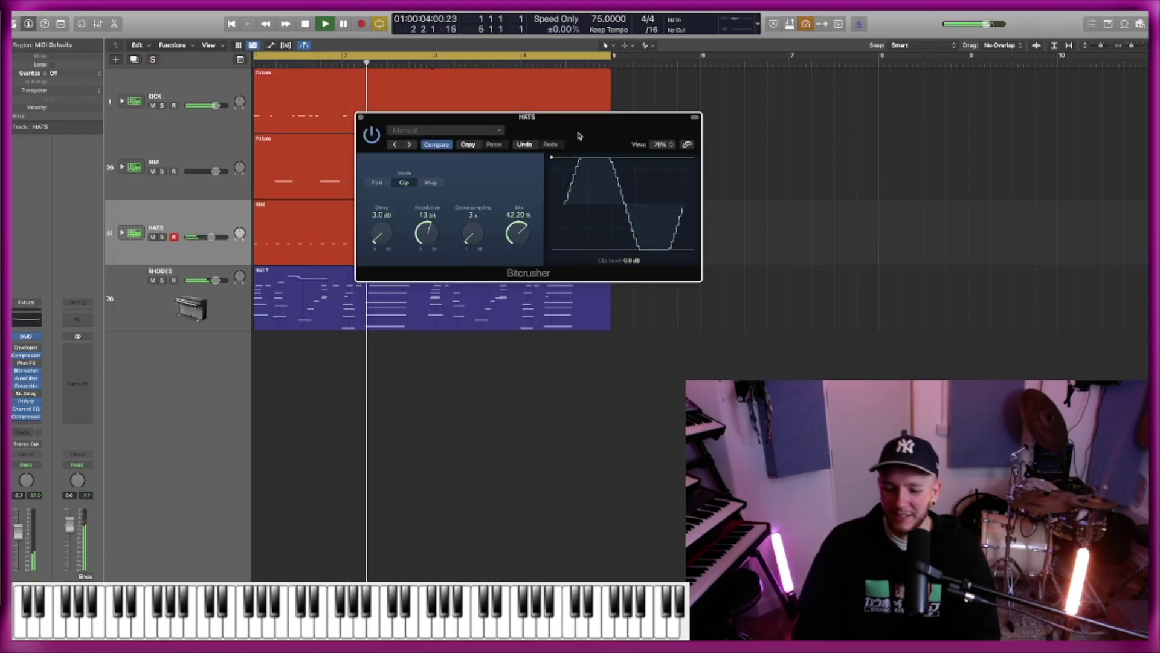
key("v")
left_click_drag(211, 237, 213, 237)
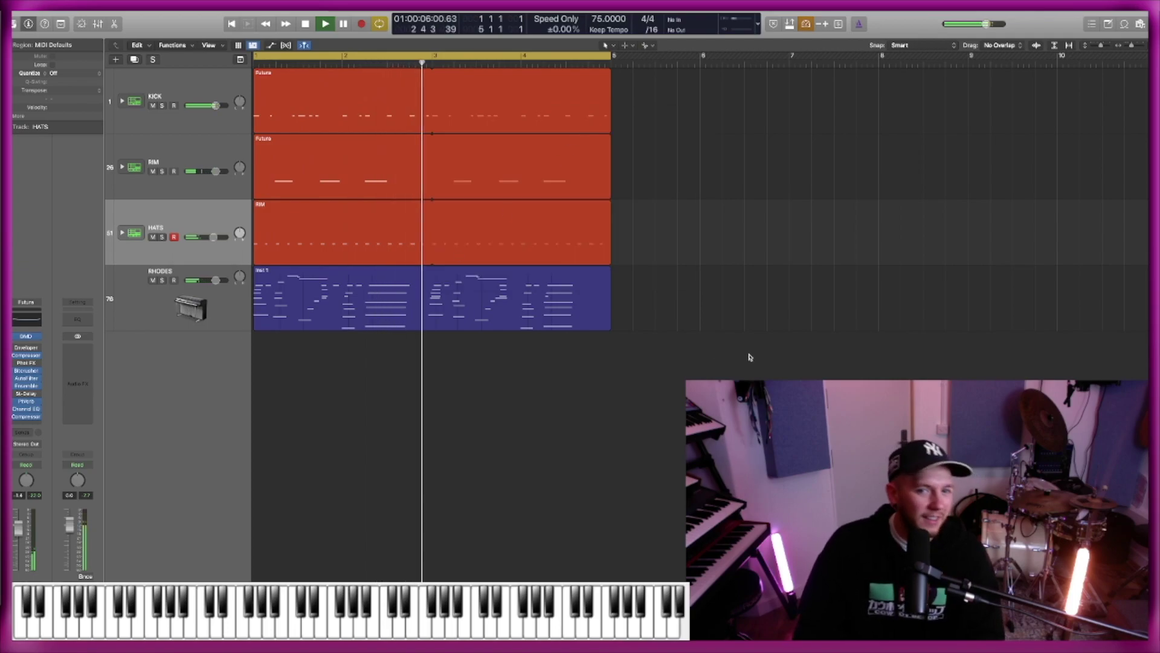
Add a software instrument track below RHODES and load Retro Synth on it.
key("alt+super+s")
left_click(27, 419)
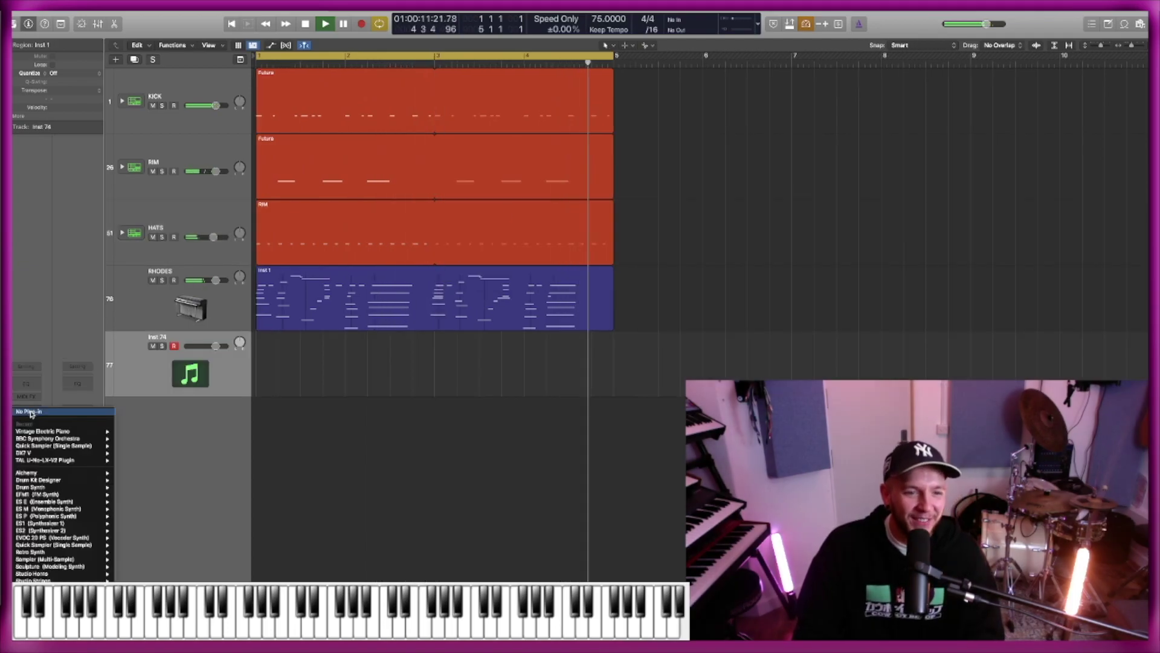
mouse_move(67, 513)
left_click(130, 513)
key("]")
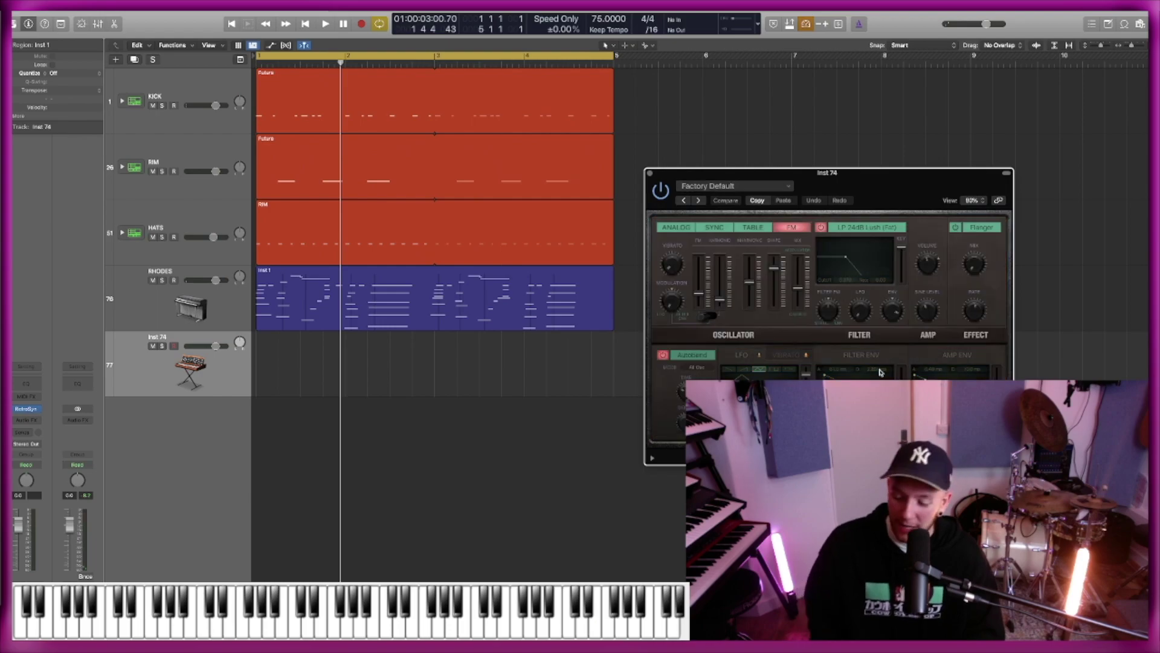
Audition the Retro Synth presets, settle on Simple Analog Lead, and start playback.
left_click(698, 200)
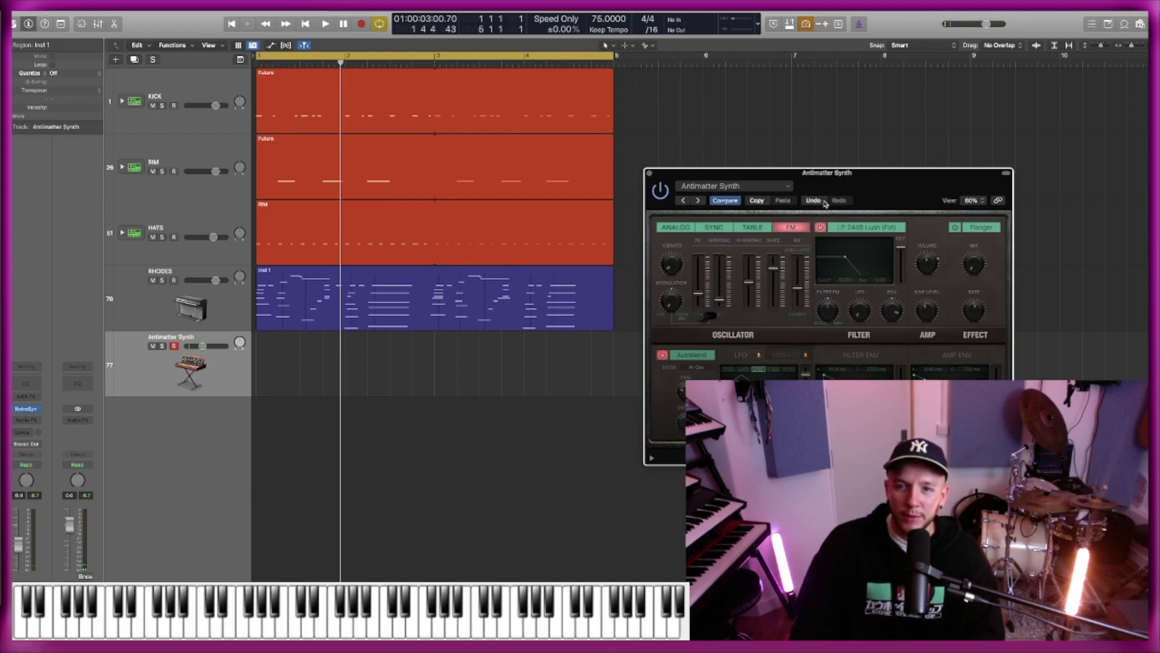
left_click_drag(885, 182, 868, 227)
left_click(682, 246)
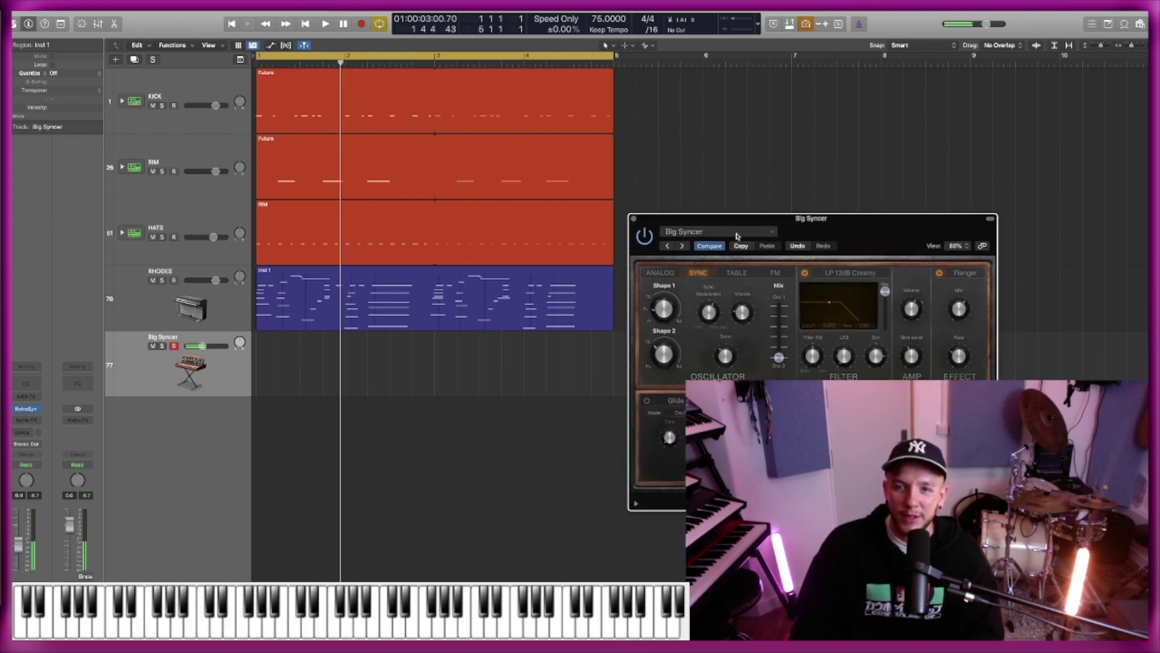
left_click(728, 232)
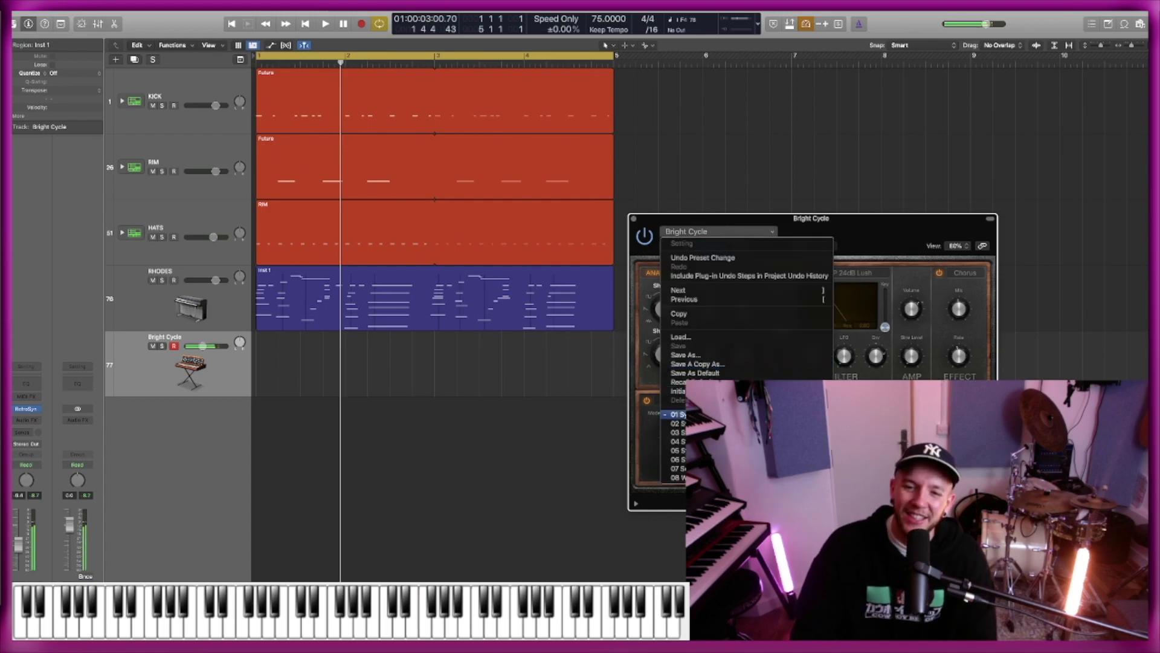
left_click(870, 483)
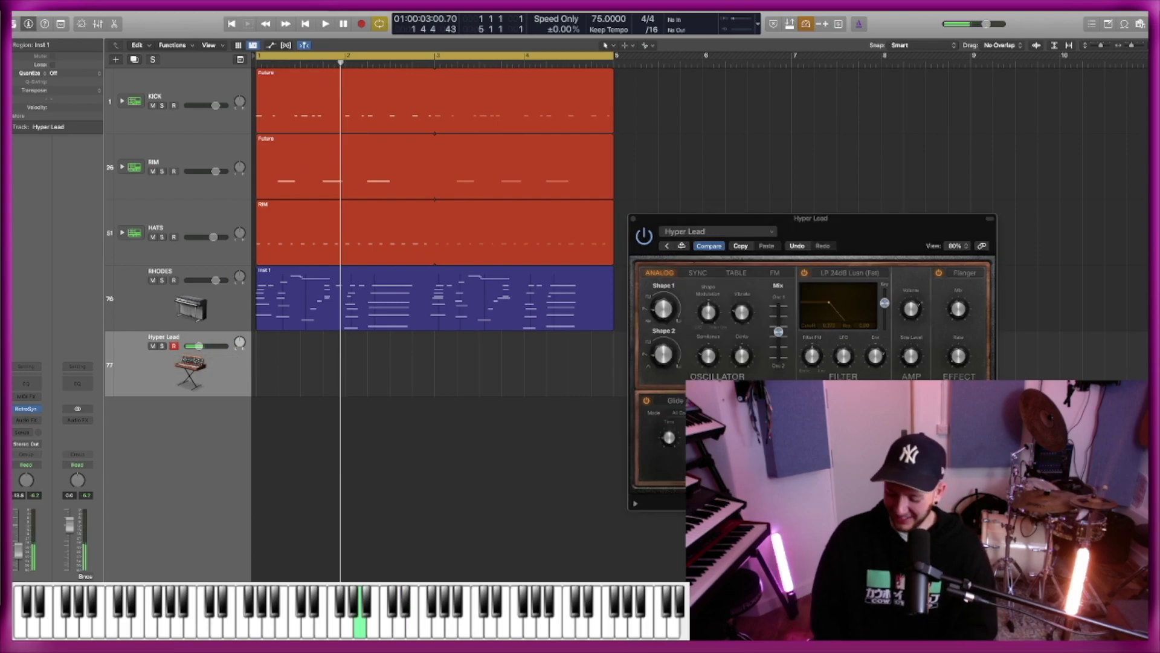
left_click(681, 246)
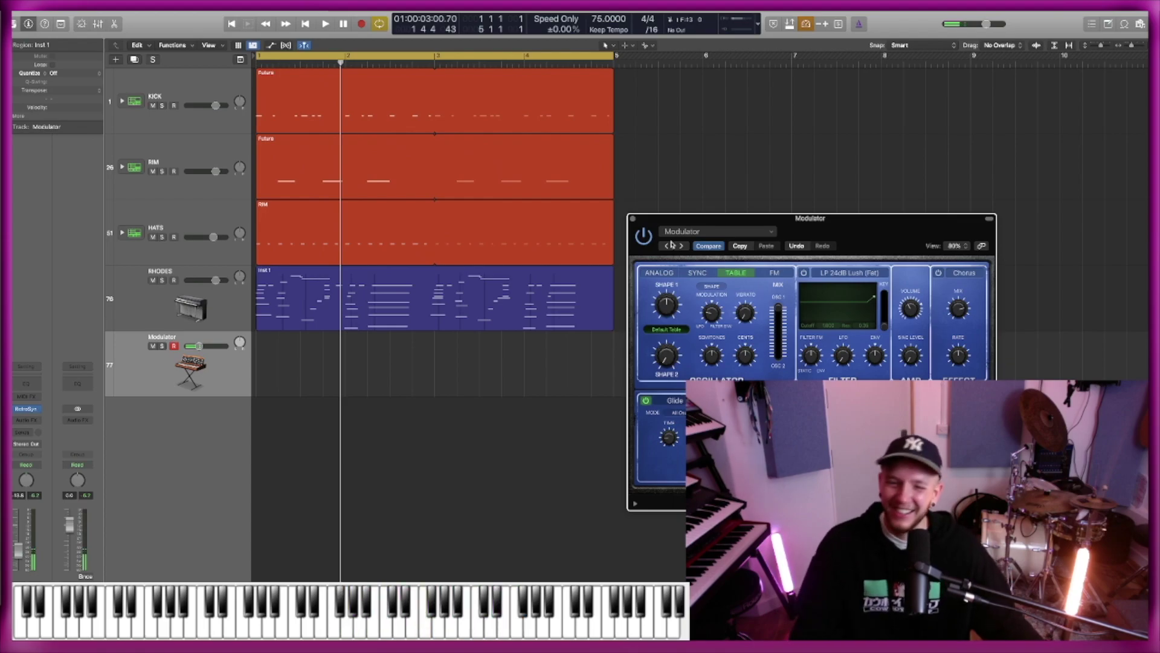
left_click(682, 246)
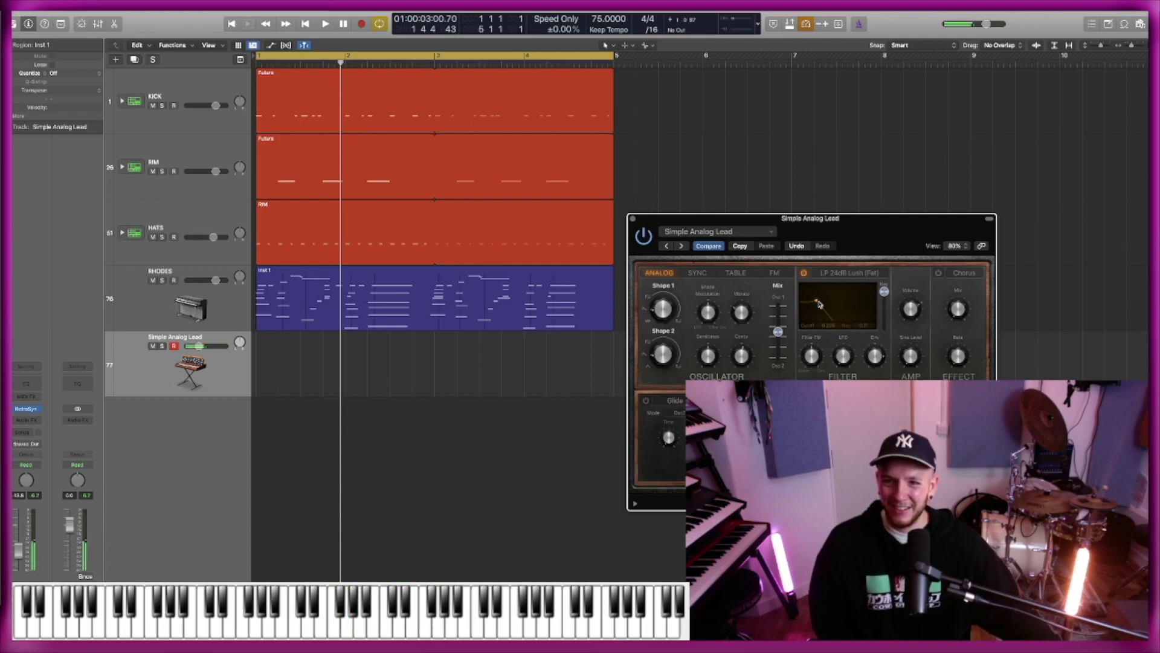
key("space")
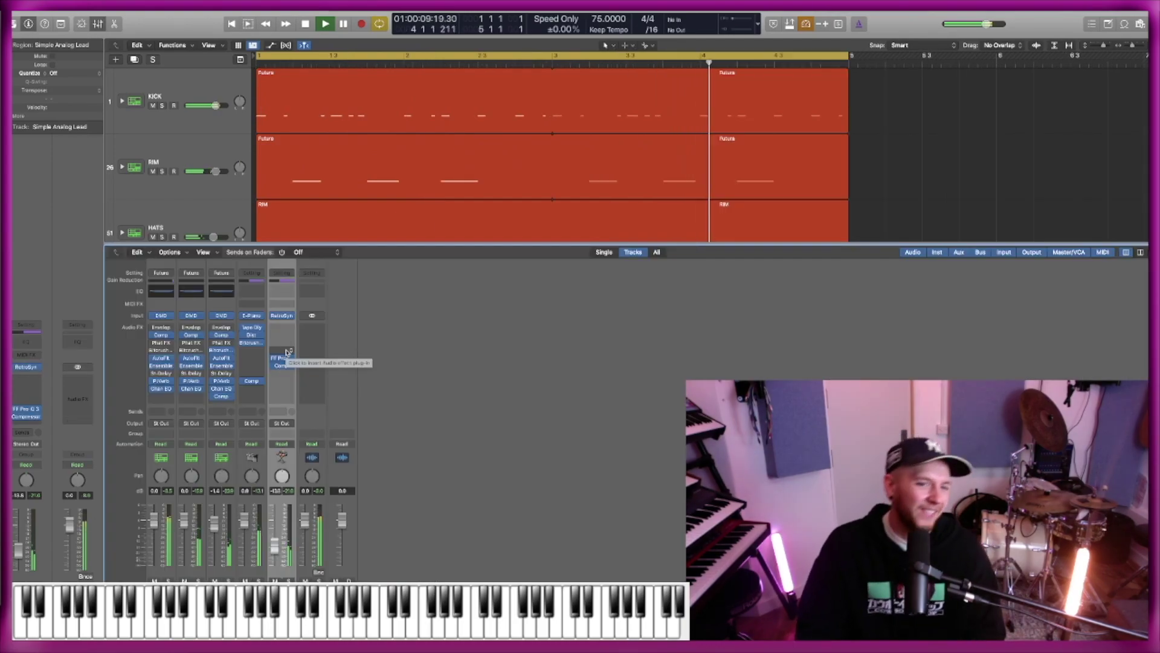
Replace FF Pro-Q 3 on the Simple Analog Lead channel with a single Channel EQ placed directly above the Compressor.
left_click(294, 362)
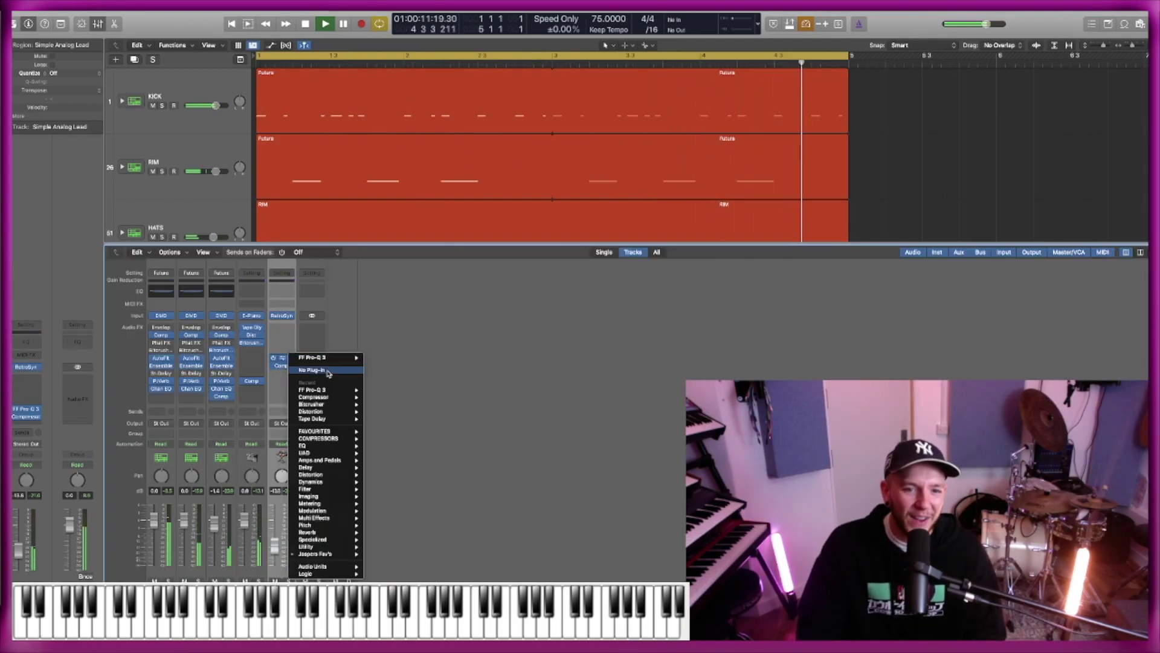
left_click(305, 357)
left_click(281, 294)
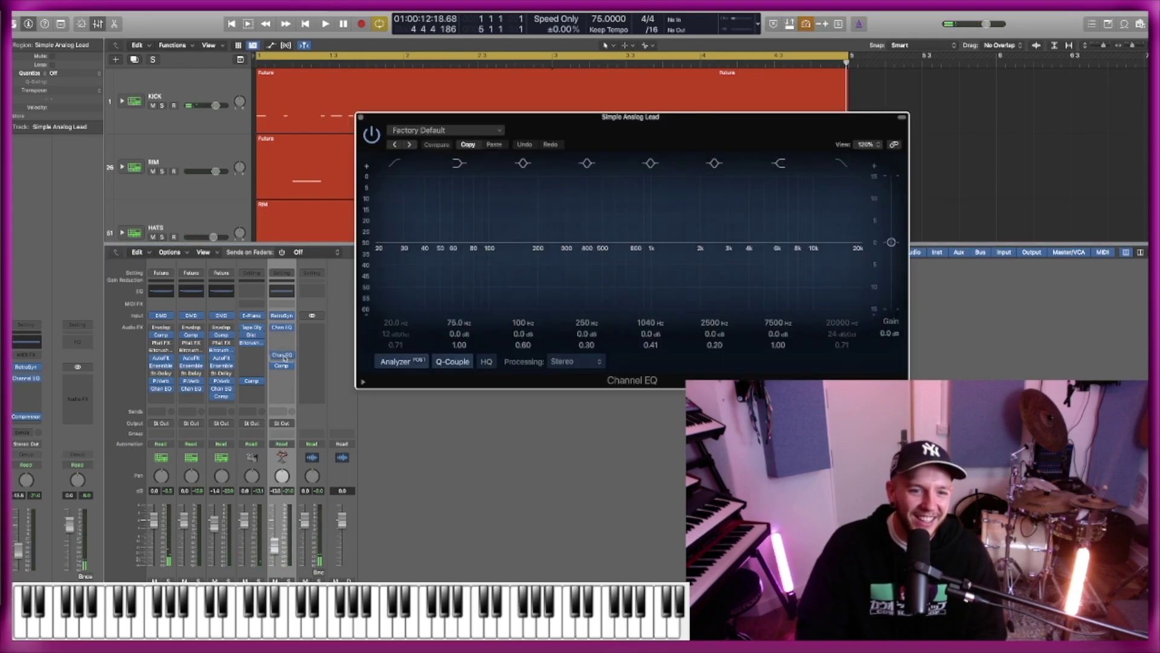
left_click_drag(284, 357, 285, 358)
left_click(282, 362)
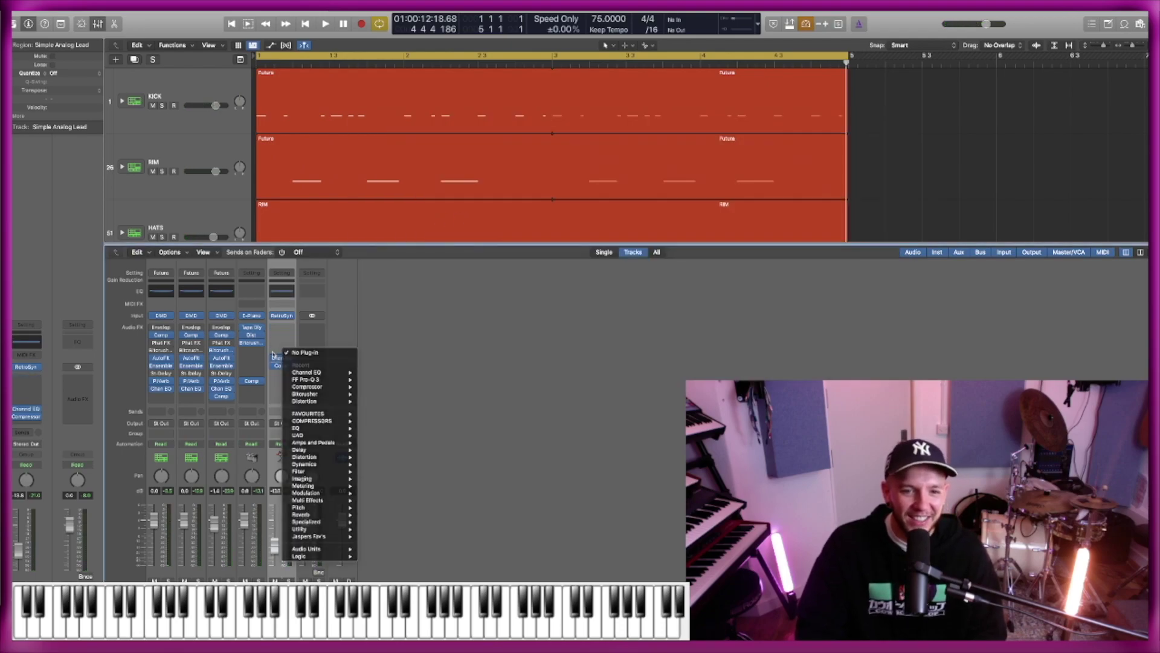
left_click(282, 361)
left_click(282, 358)
In the lead's Channel EQ, enable the low cut at about 200 Hz and enable and lower the high cut during playback.
left_click(400, 164)
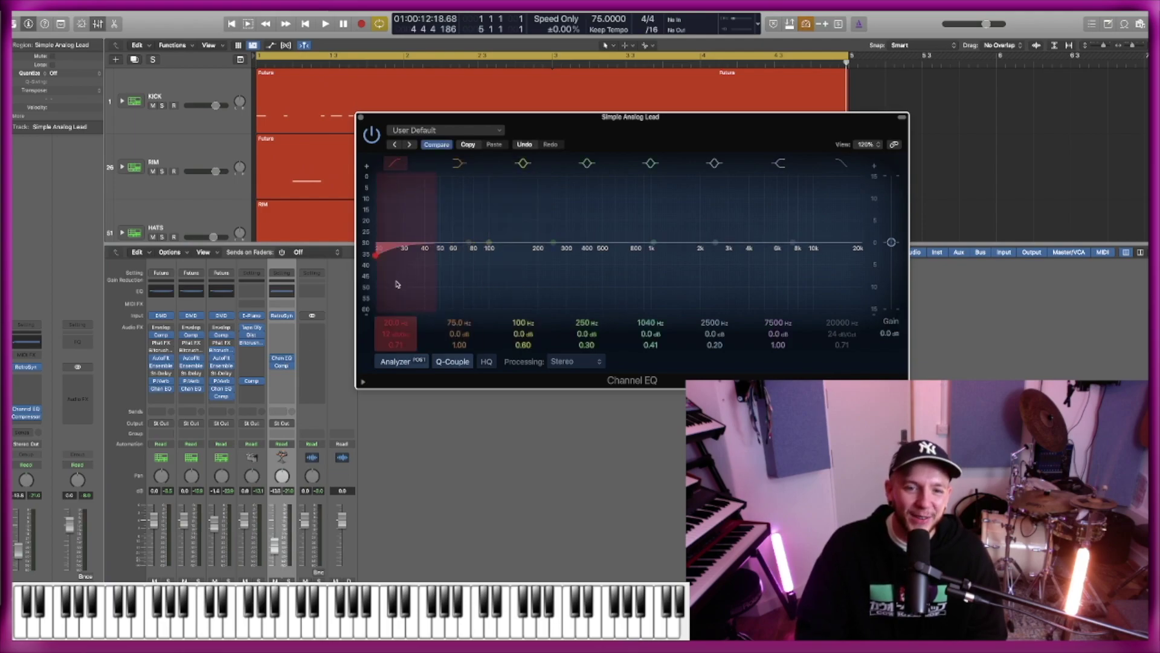
key("space")
left_click_drag(397, 322, 398, 260)
left_click_drag(539, 255, 537, 254)
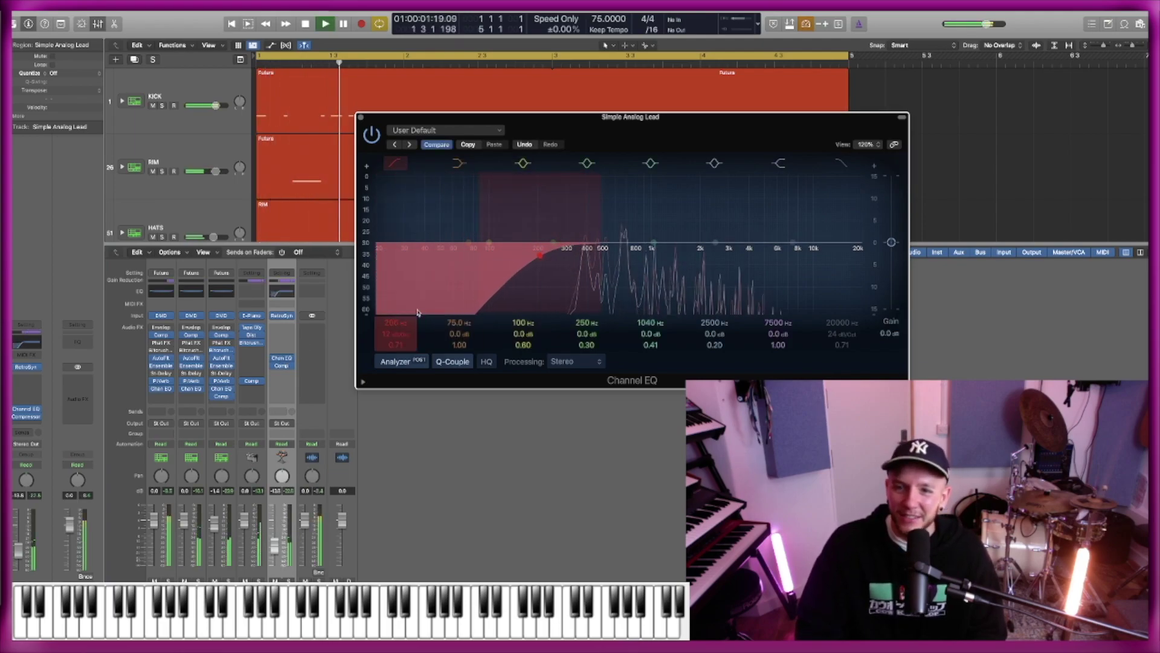
left_click(842, 163)
left_click_drag(845, 323, 844, 363)
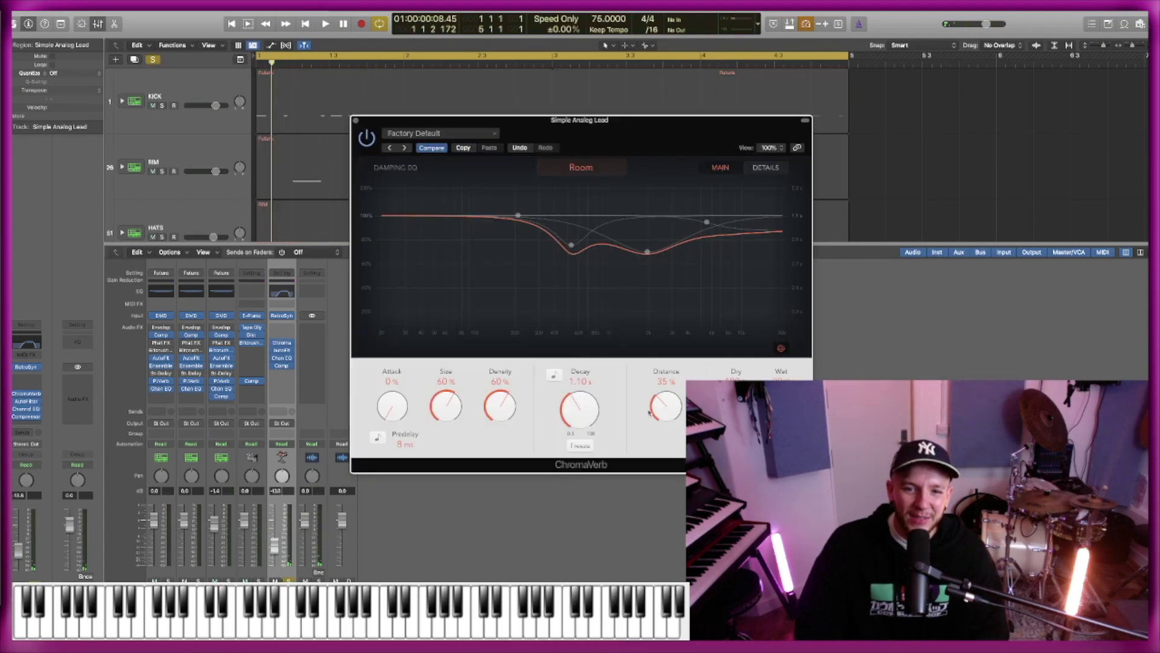
Set the distance of the lead's ChromaVerb to 30% while auditioning the soloed track.
key("space")
left_click_drag(659, 406, 659, 412)
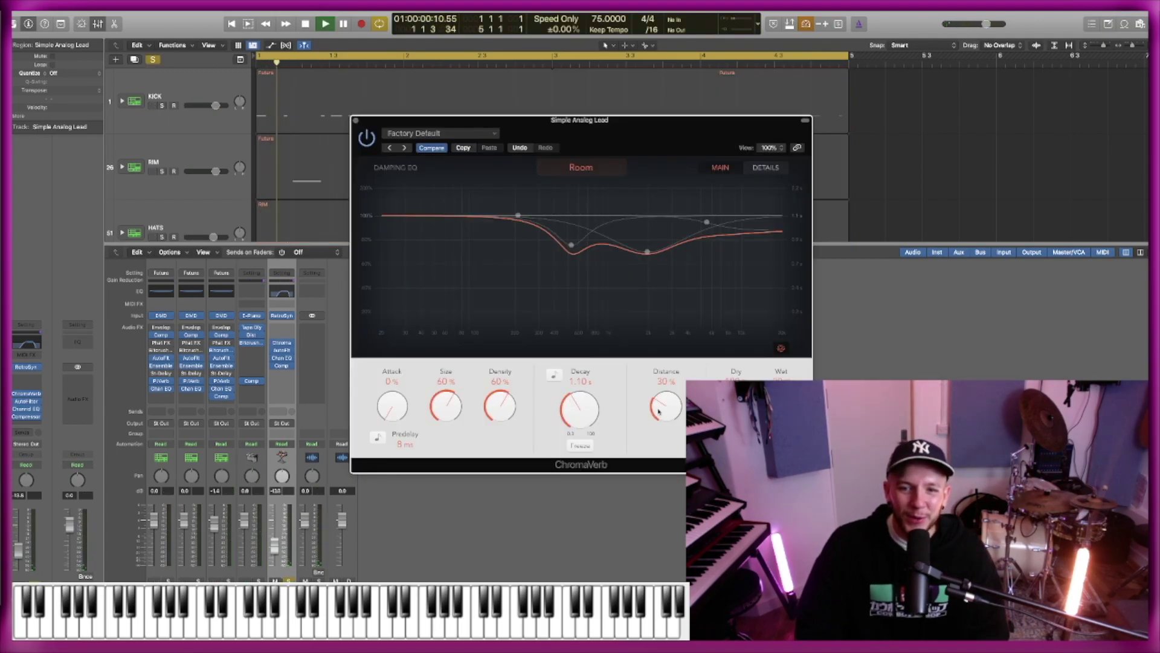
key("space")
key("space")
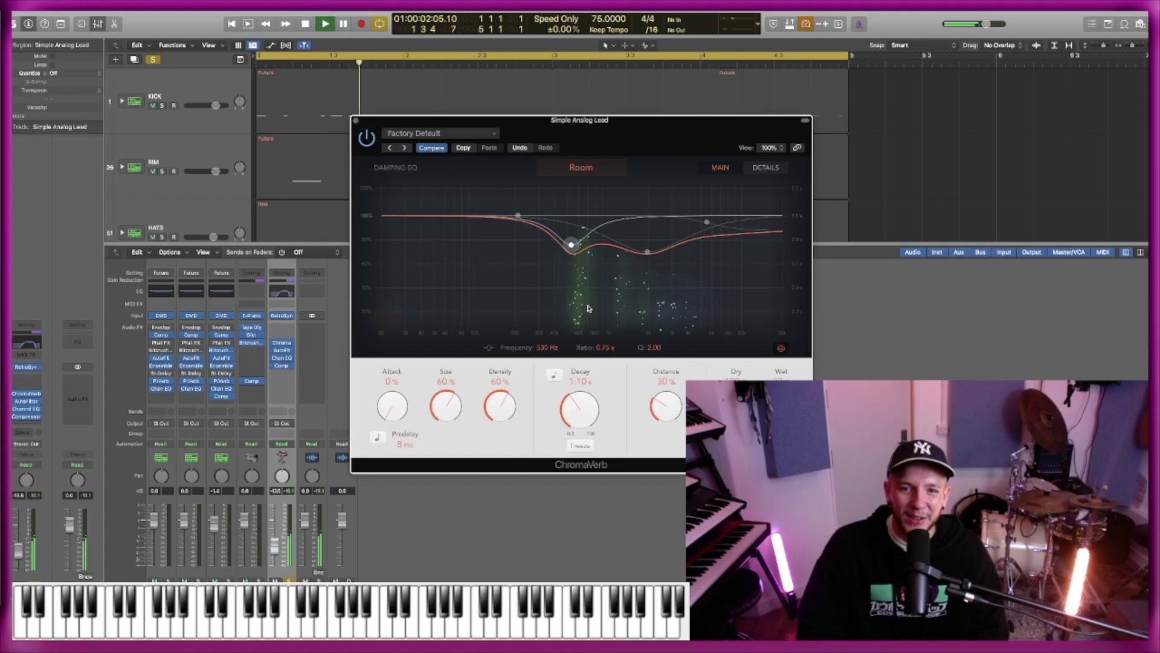
Lower ChromaVerb's 530 Hz damping band to a ratio of 0.70x and raise the next higher band.
left_click_drag(571, 244, 572, 251)
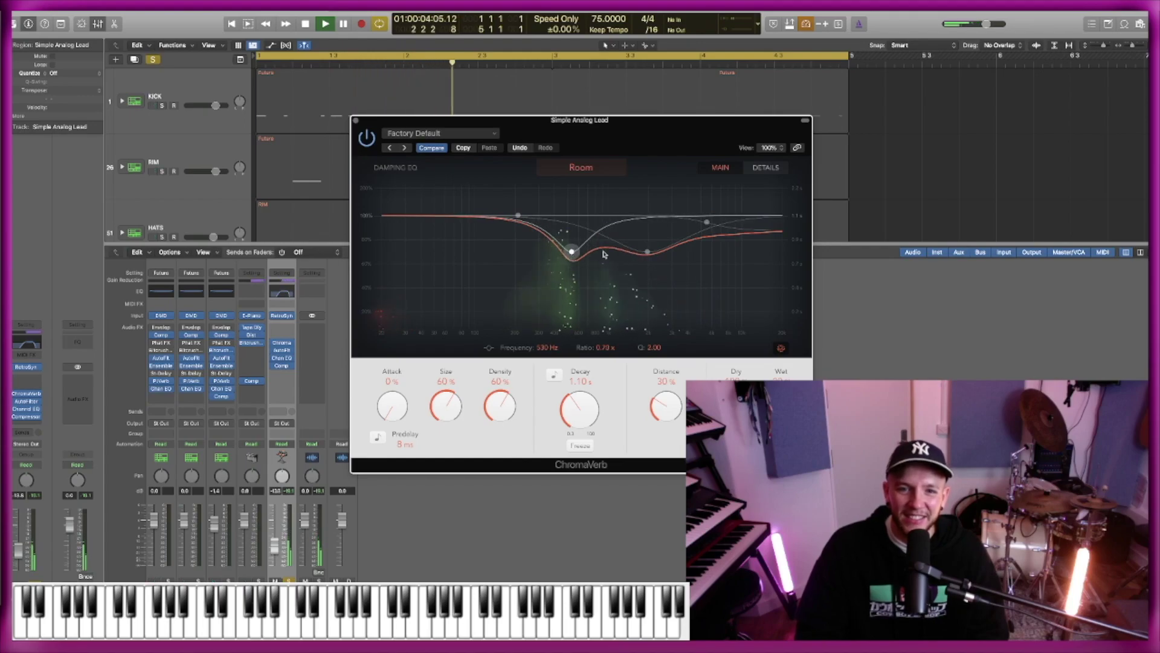
left_click_drag(645, 251, 648, 233)
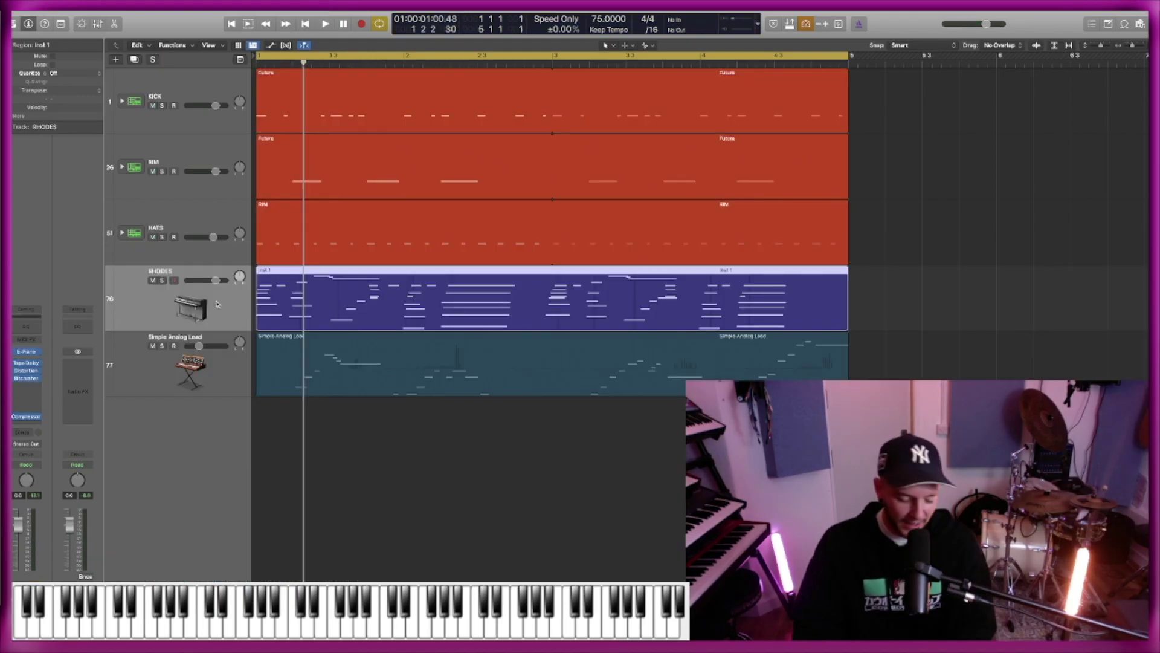
Add another software instrument track and move it above the RHODES track.
key("alt+super+s")
left_click_drag(197, 373, 194, 272)
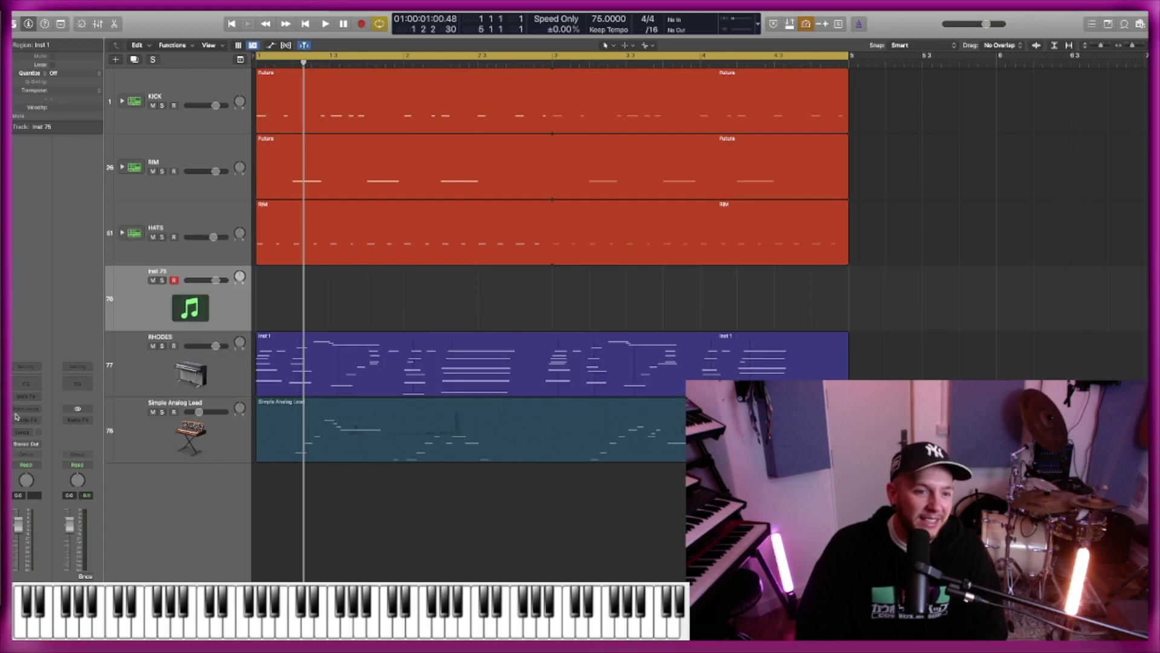
Load the ES2 synth on the Inst 75 track and audition it with the beat.
left_click(28, 411)
key("space")
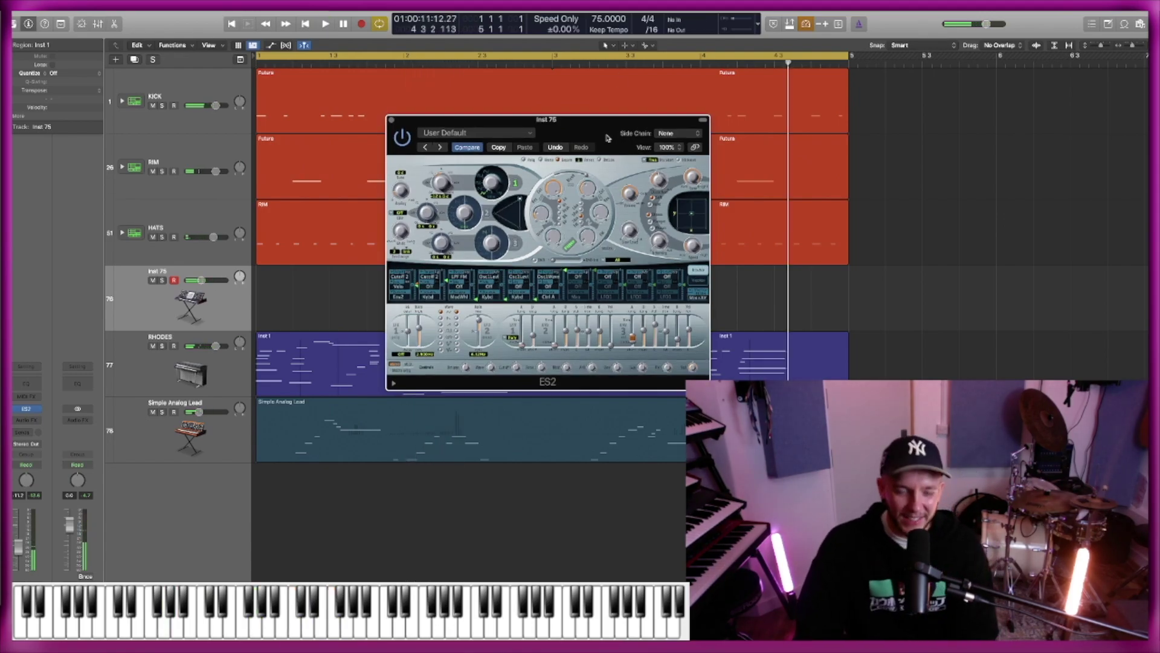
key("super+w")
Add another software instrument track below Inst 75 and load Retro Synth on it.
key("alt+super+s")
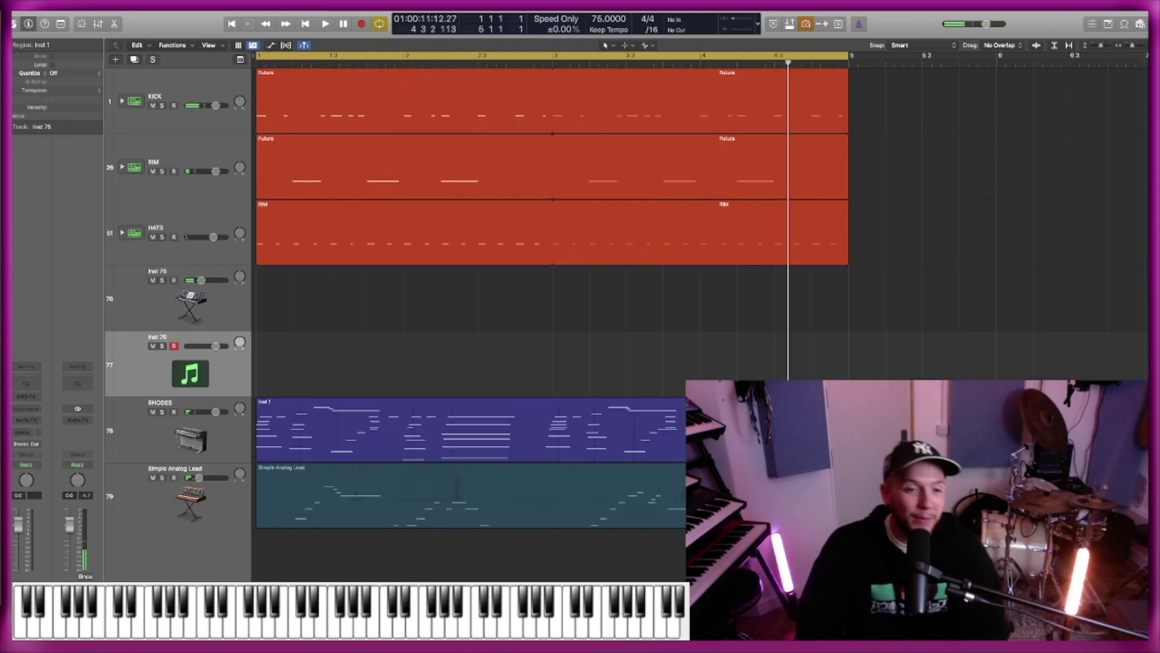
left_click(25, 411)
left_click(76, 554)
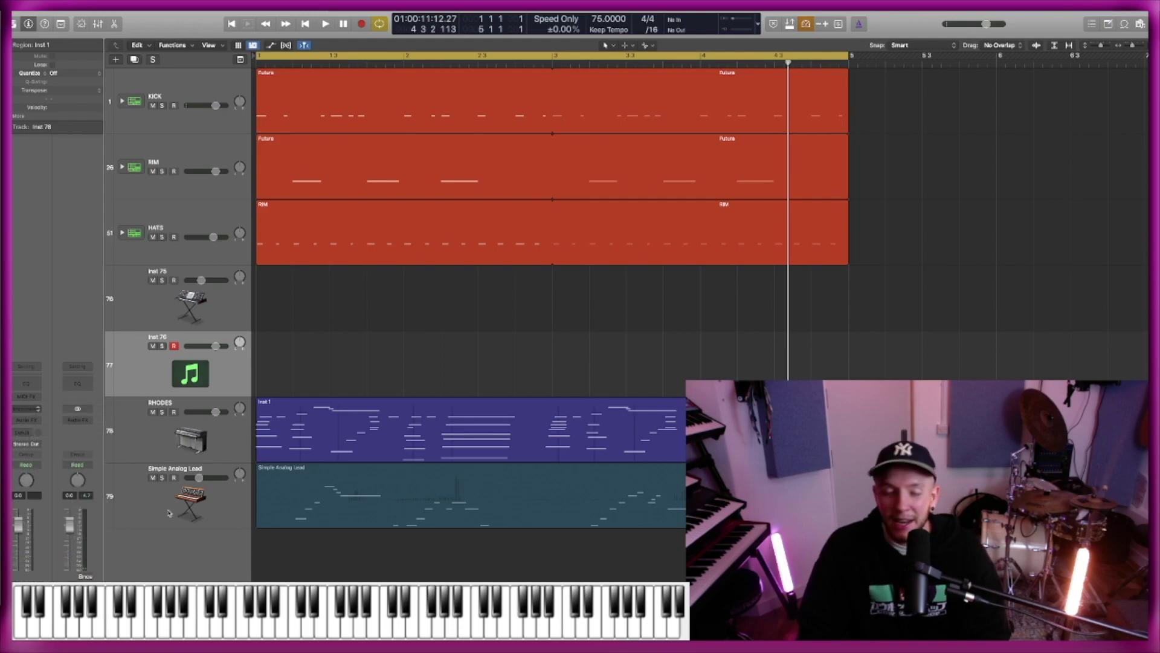
left_click_drag(622, 148, 715, 198)
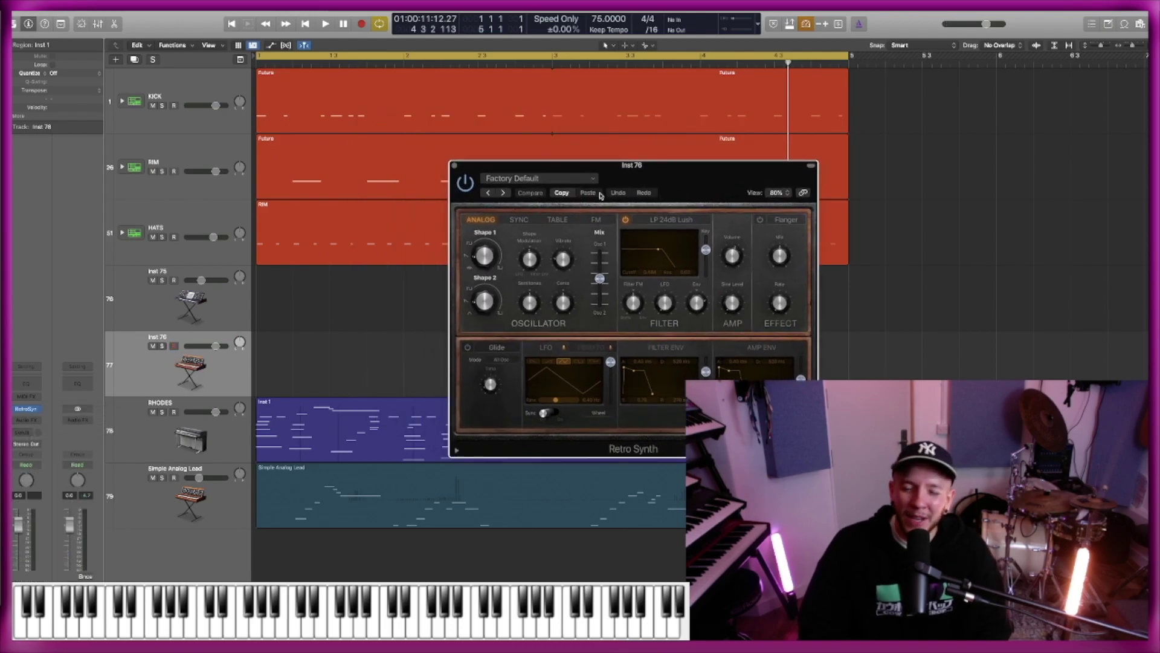
Try the Airbass Synth preset from the Synth Bass category in Retro Synth and audition it with the beat.
left_click(561, 182)
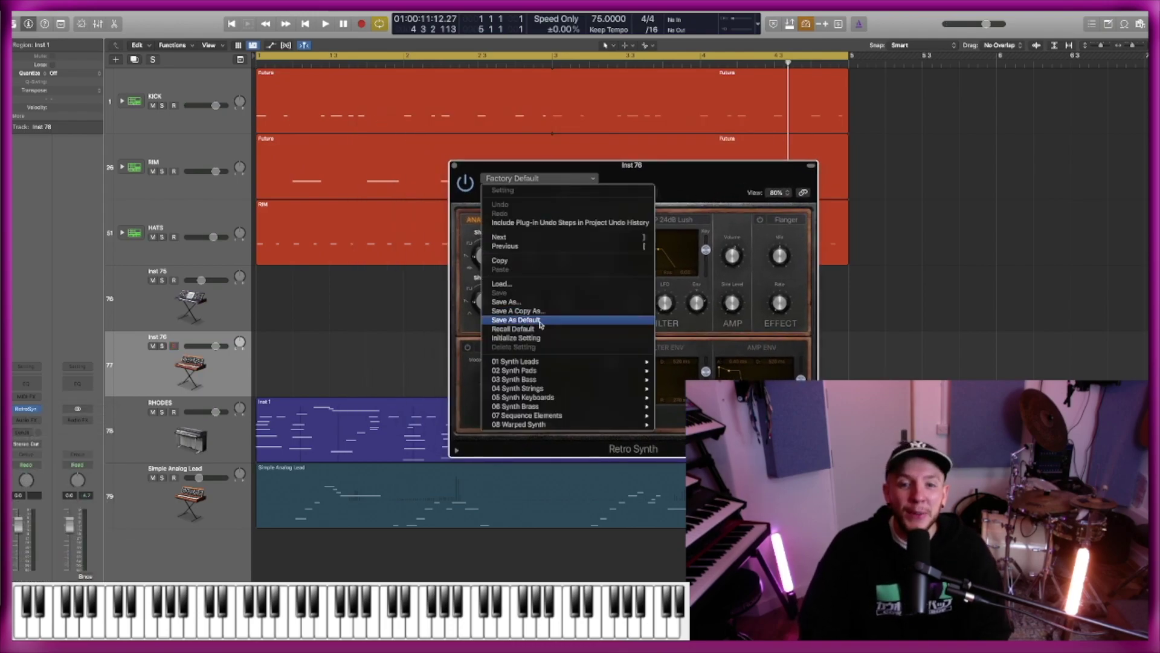
mouse_move(586, 388)
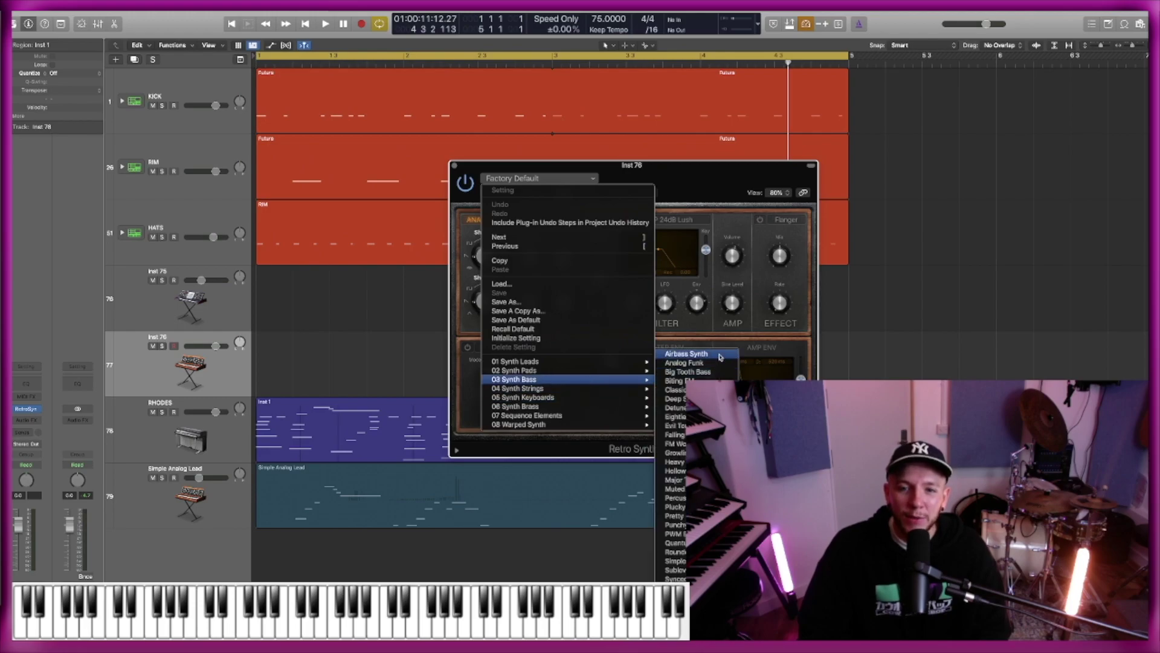
left_click(720, 356)
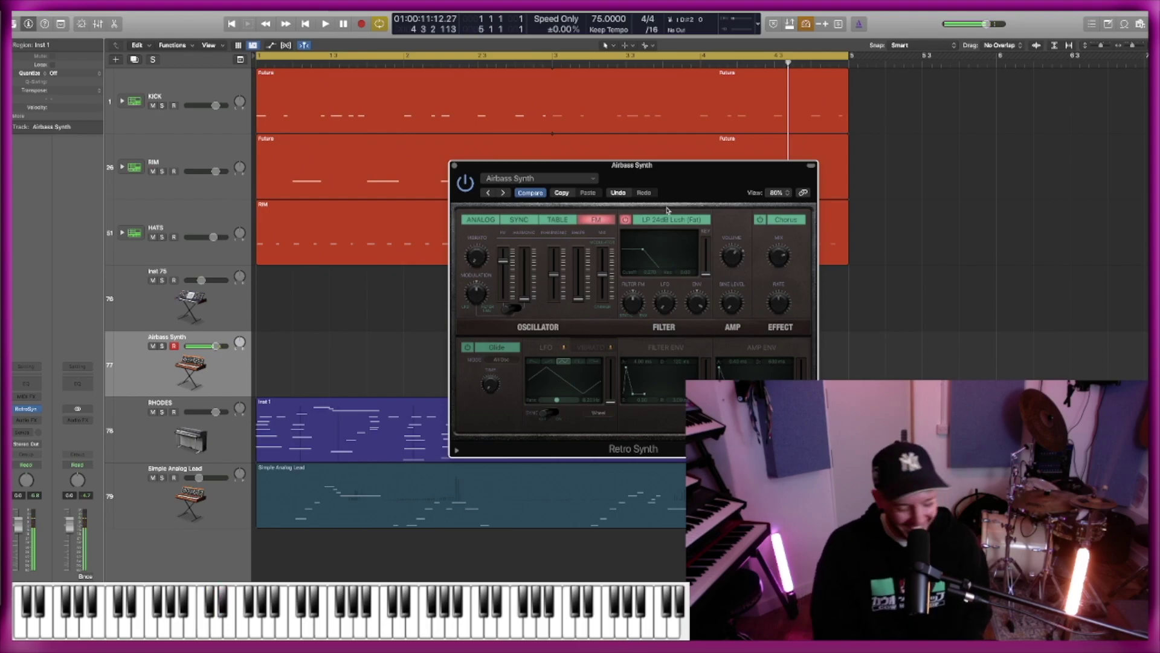
key("space")
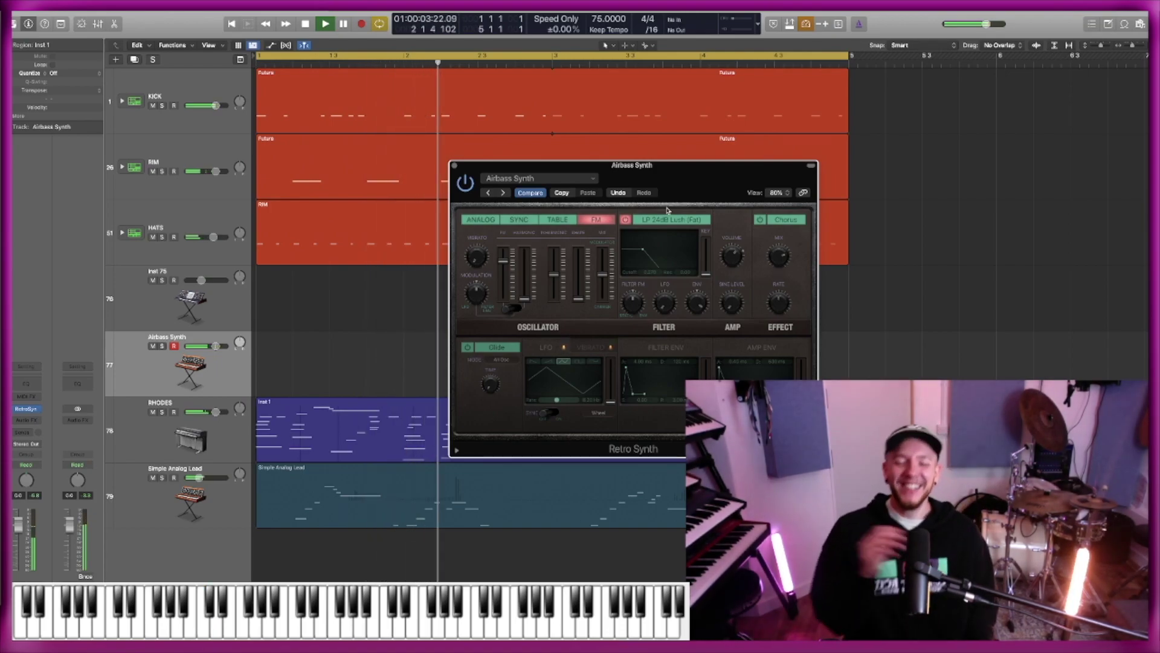
key("space")
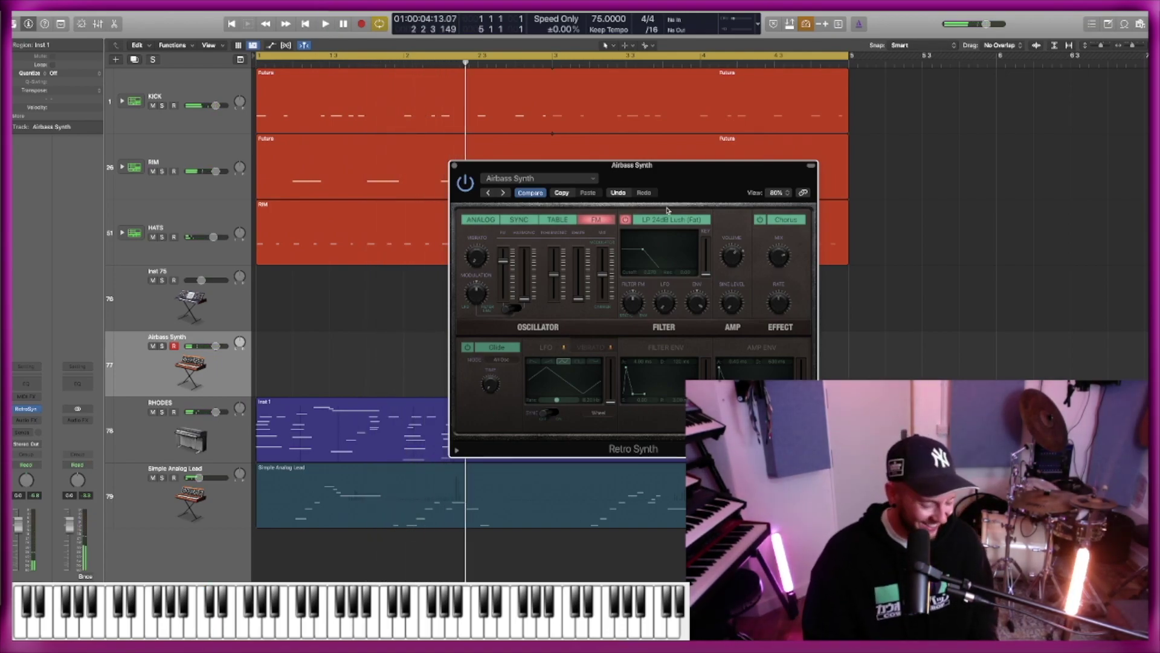
Switch Retro Synth to the Analog Funk preset and audition the bass with the beat from the start.
key("space")
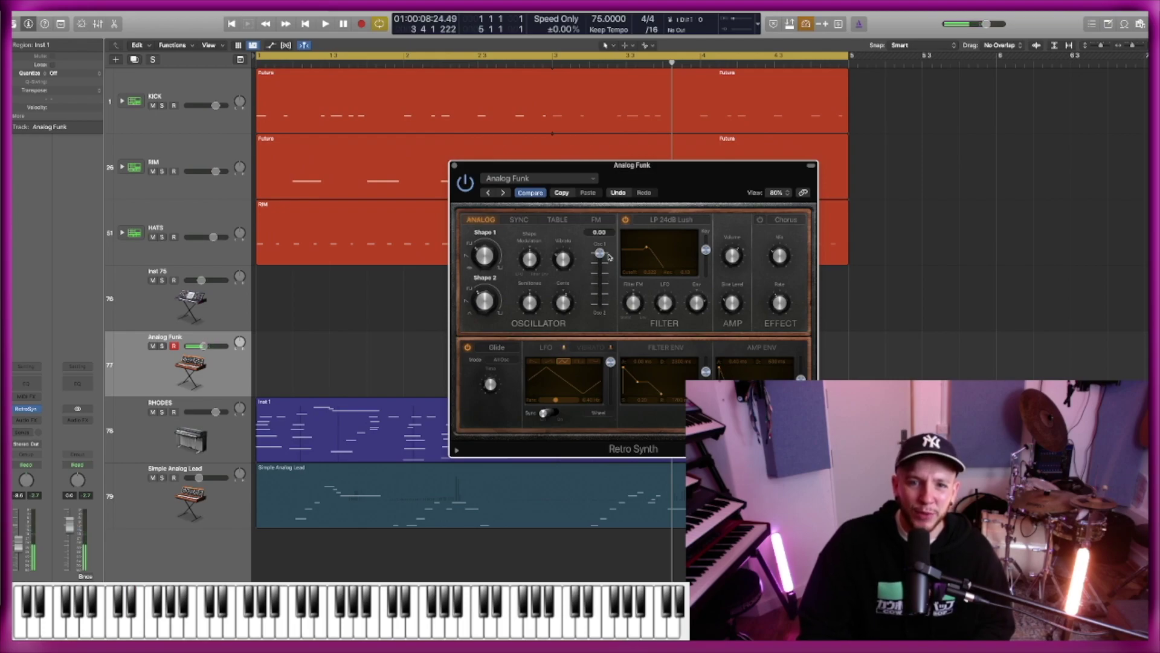
key("space")
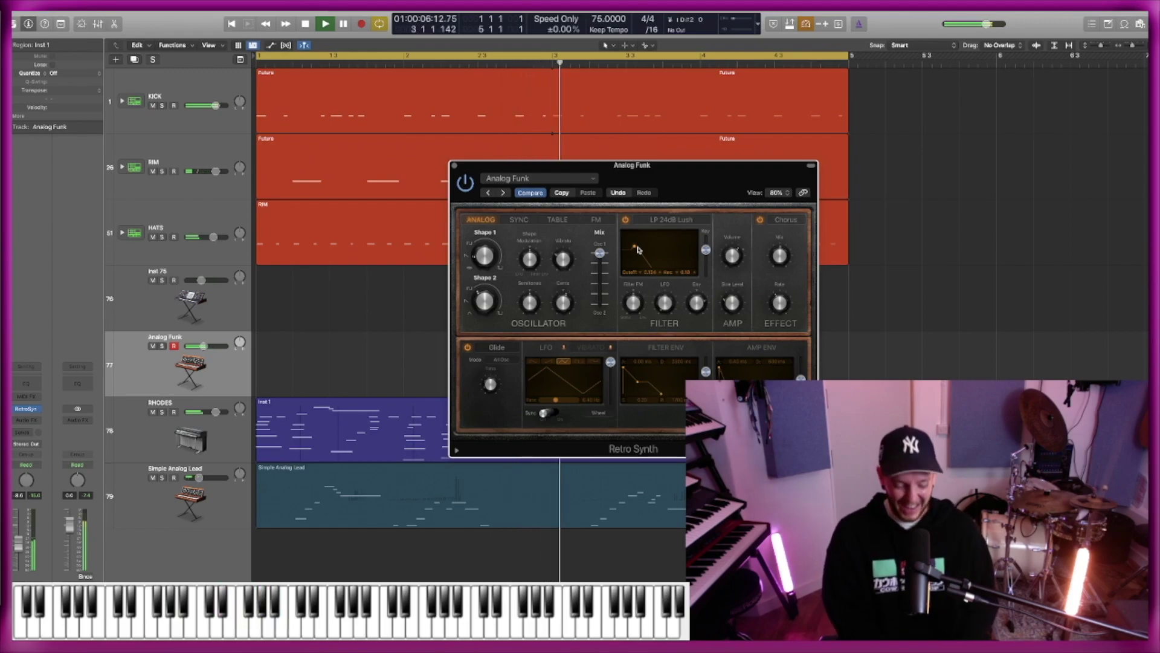
key("space")
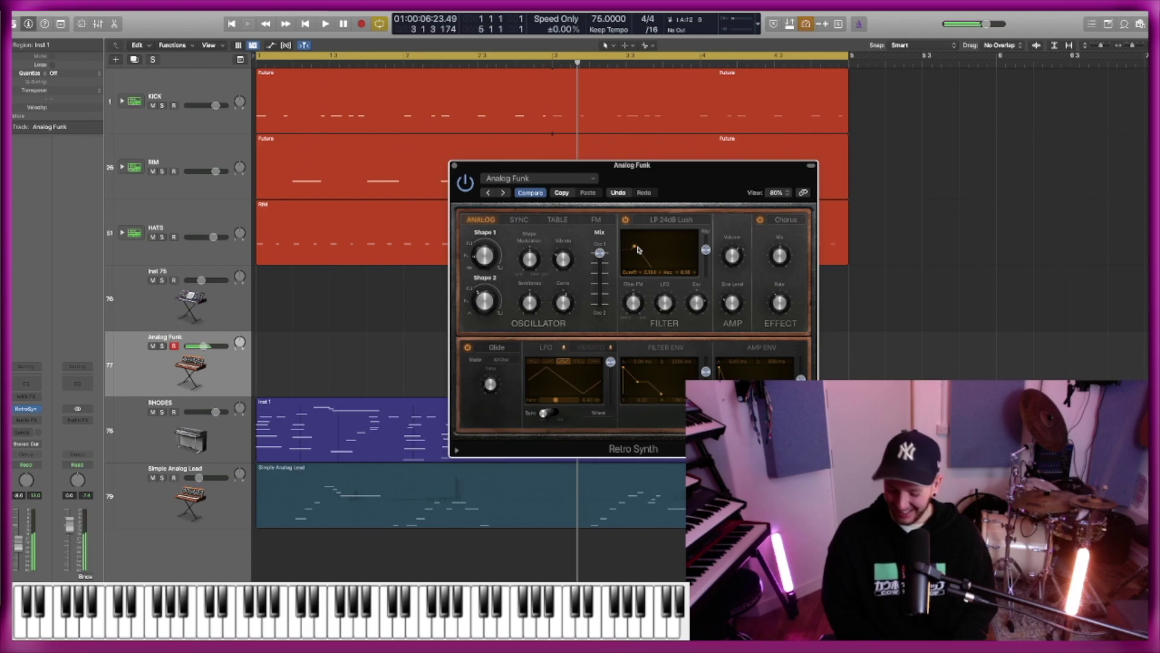
key("Return")
key("space")
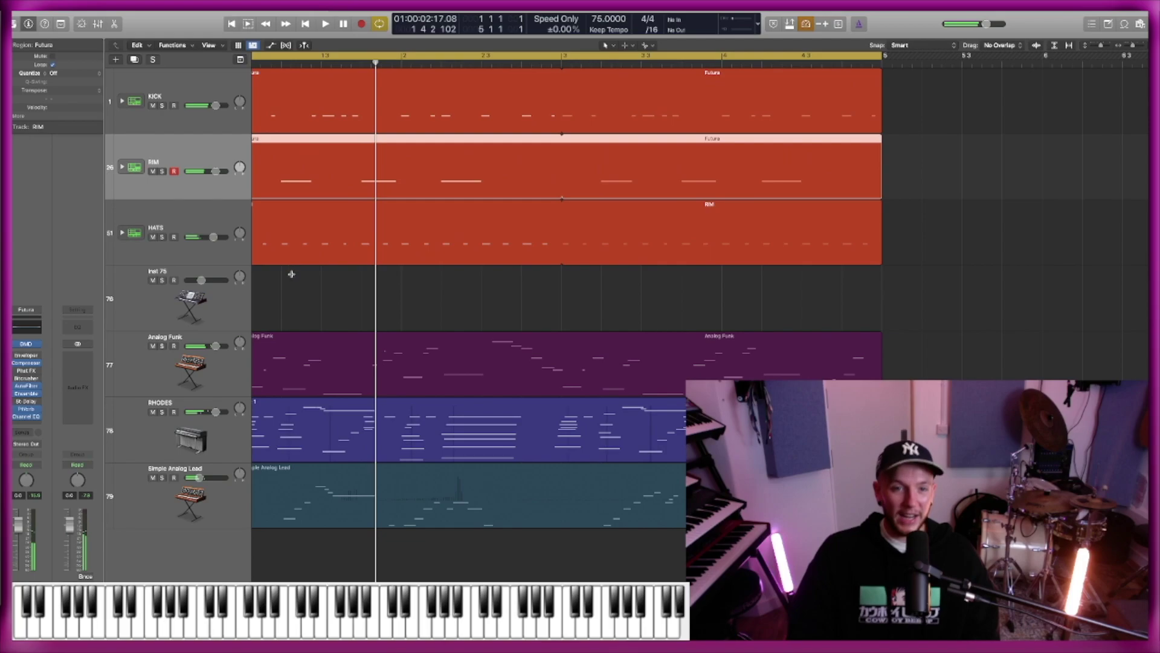
Duplicate the RIM track directly below the original.
key("super+d")
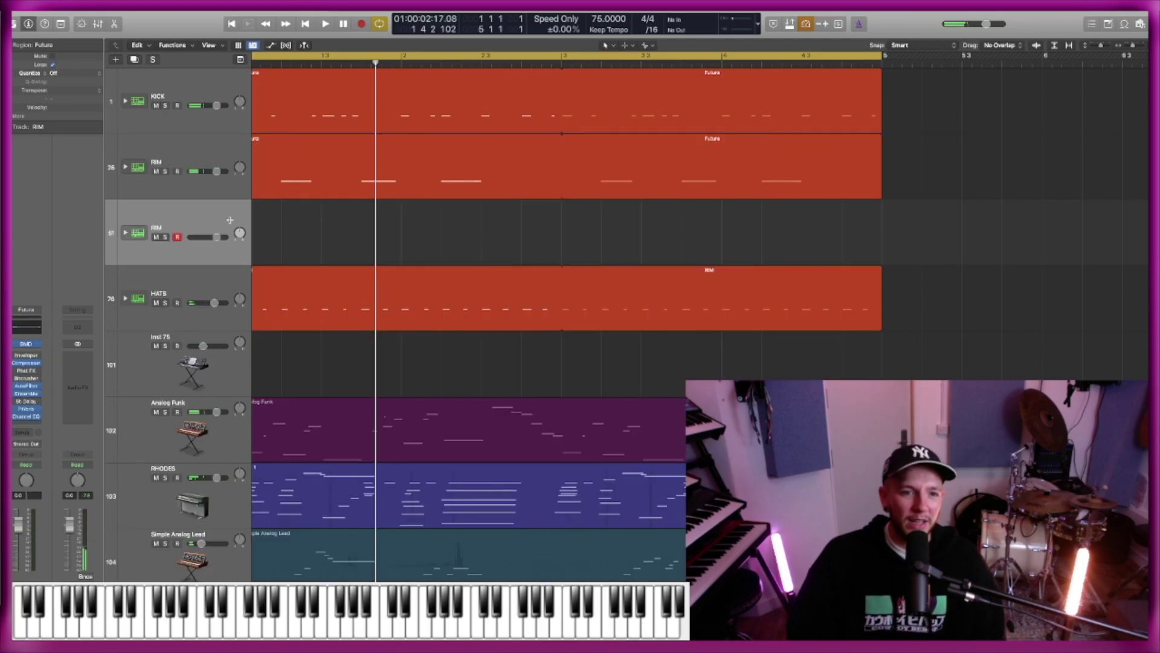
left_click(278, 197)
left_click(274, 212)
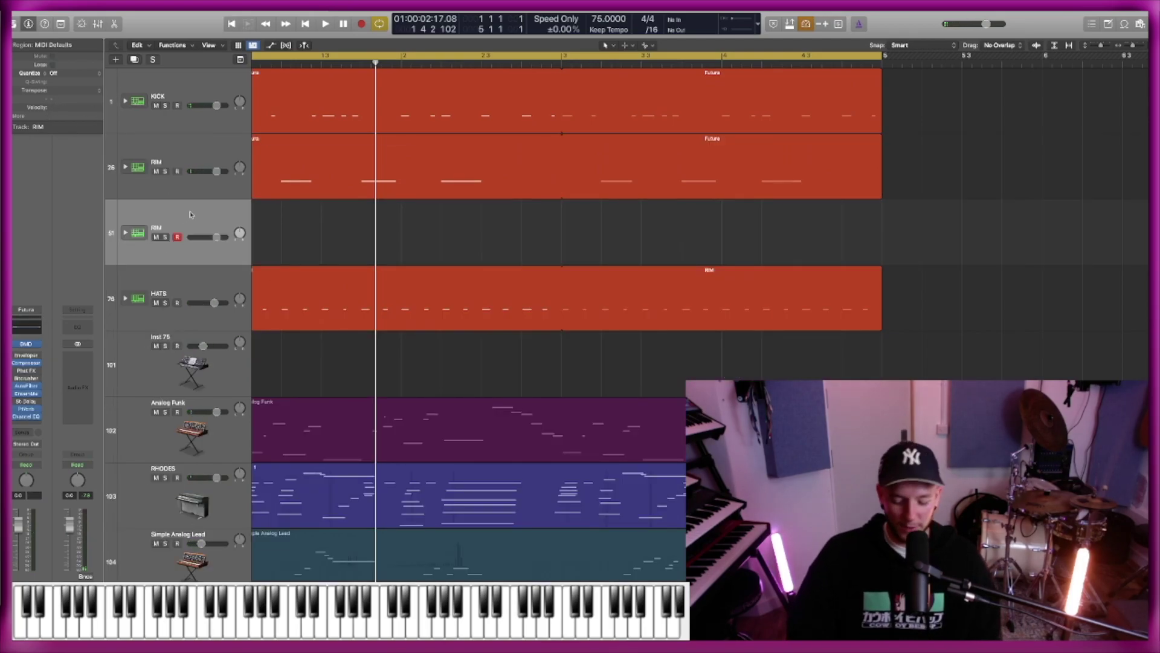
Browse the sound library's clap patches on the duplicated rim track, auditioning Clap - Beat Machine through Clap 1 - After Party.
key("y")
left_click(53, 153)
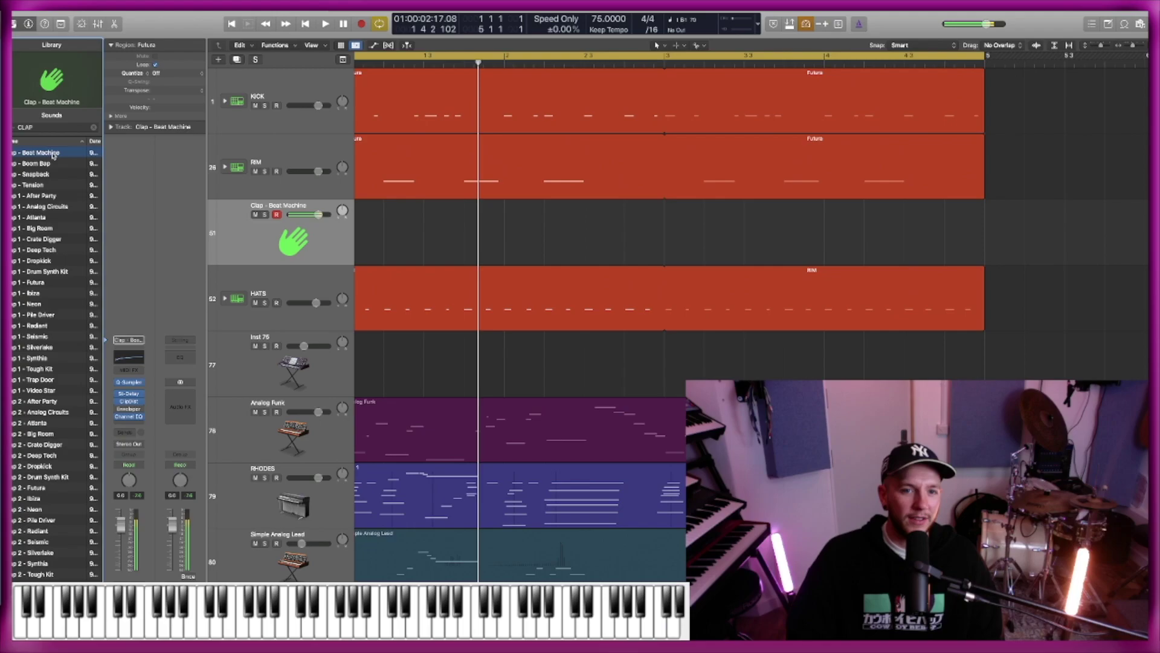
key("Down")
key("Down")
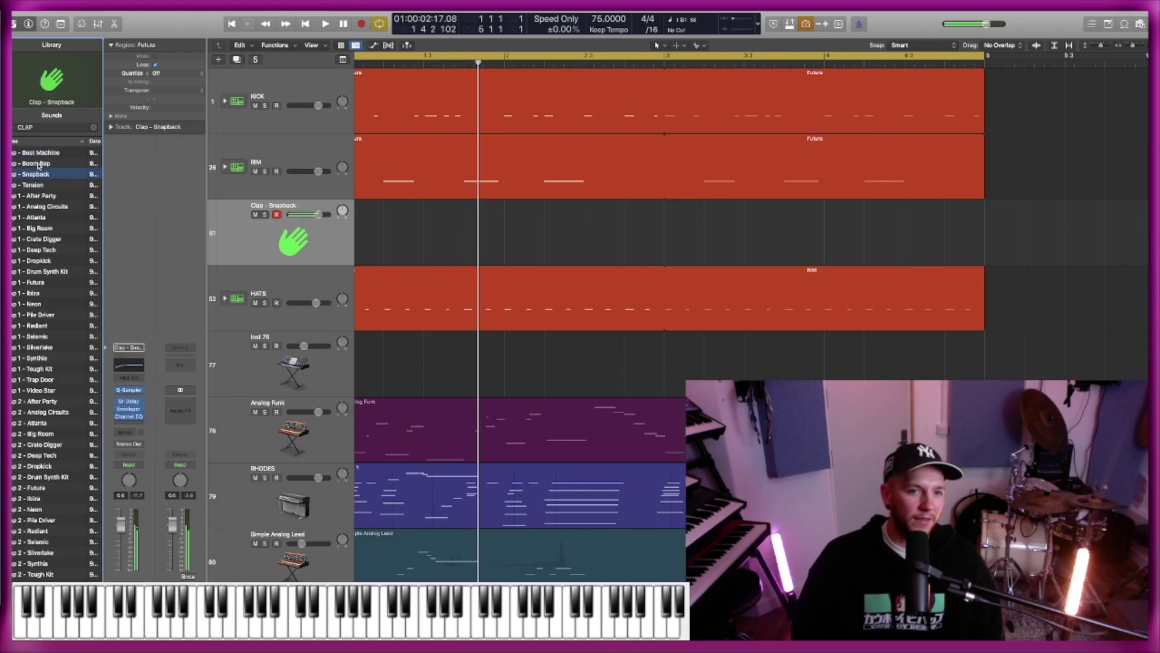
key("Down")
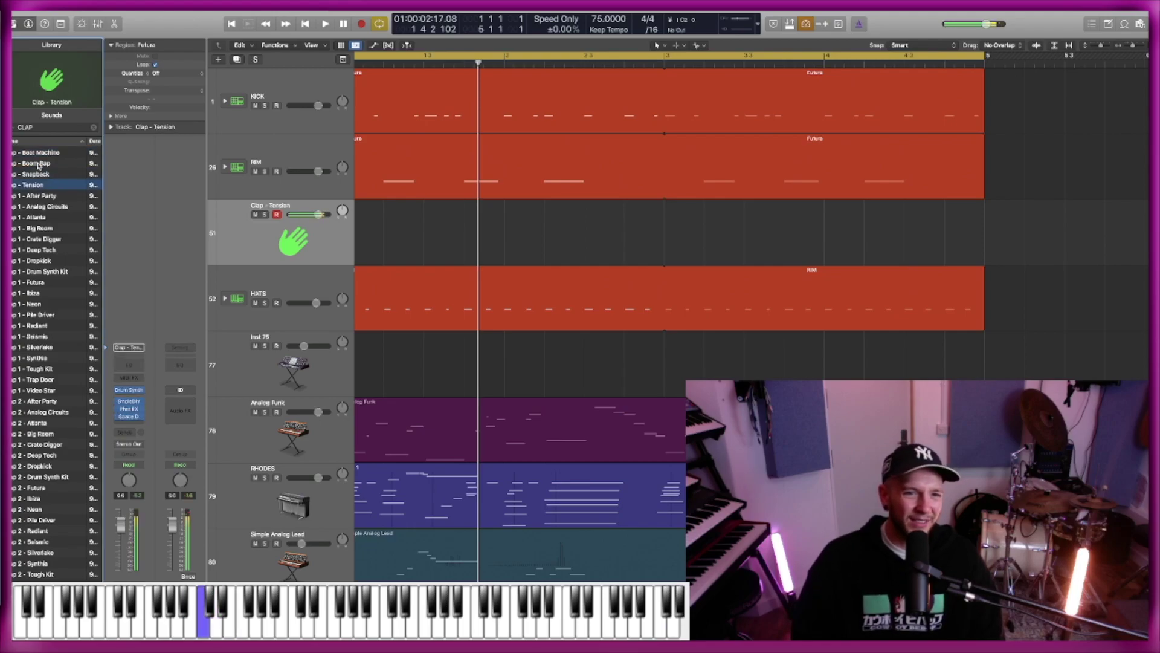
key("Down")
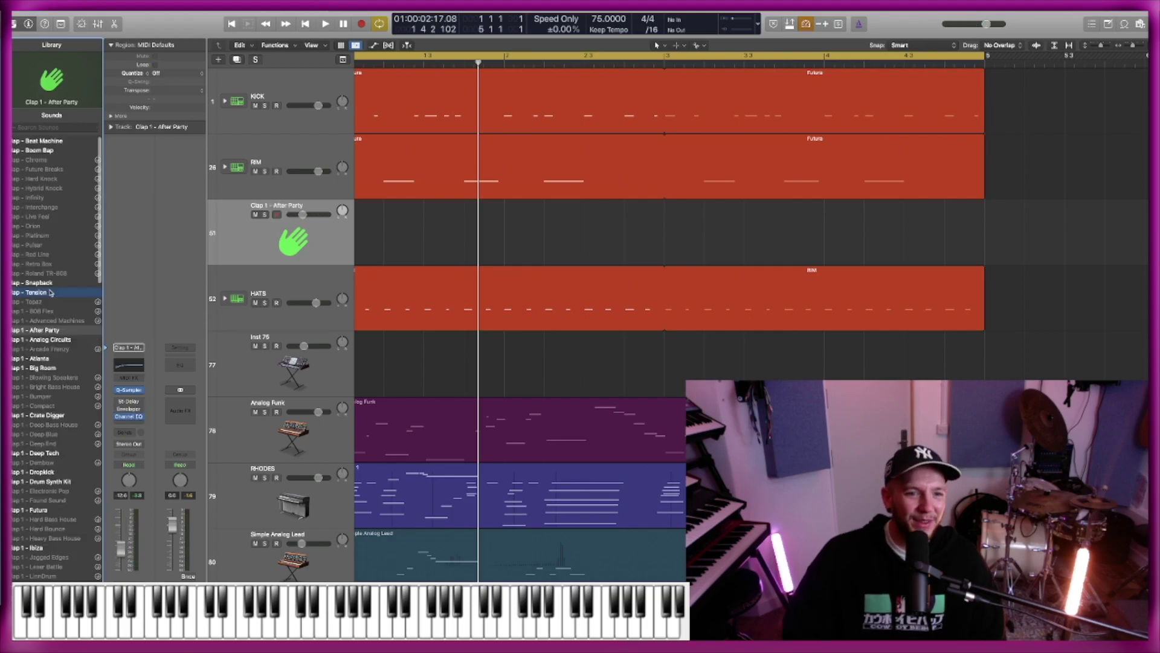
Audition further clap patches with the beat, lower the clap track's volume and settle on Clap 1 - Synthia.
left_click(55, 340)
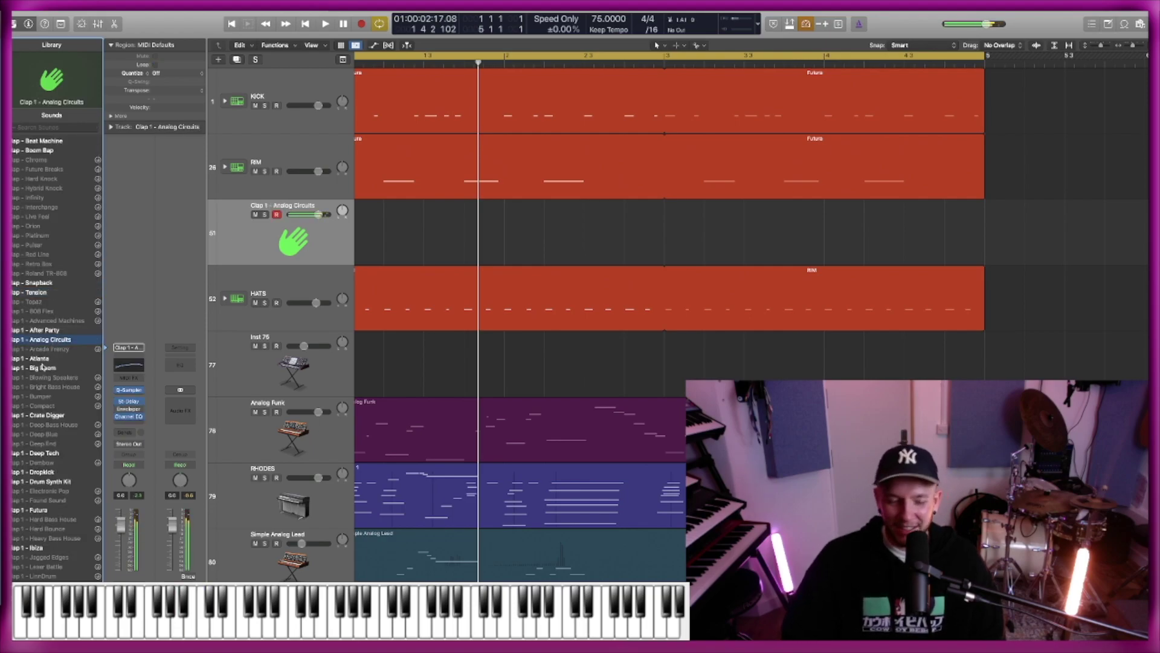
left_click(43, 472)
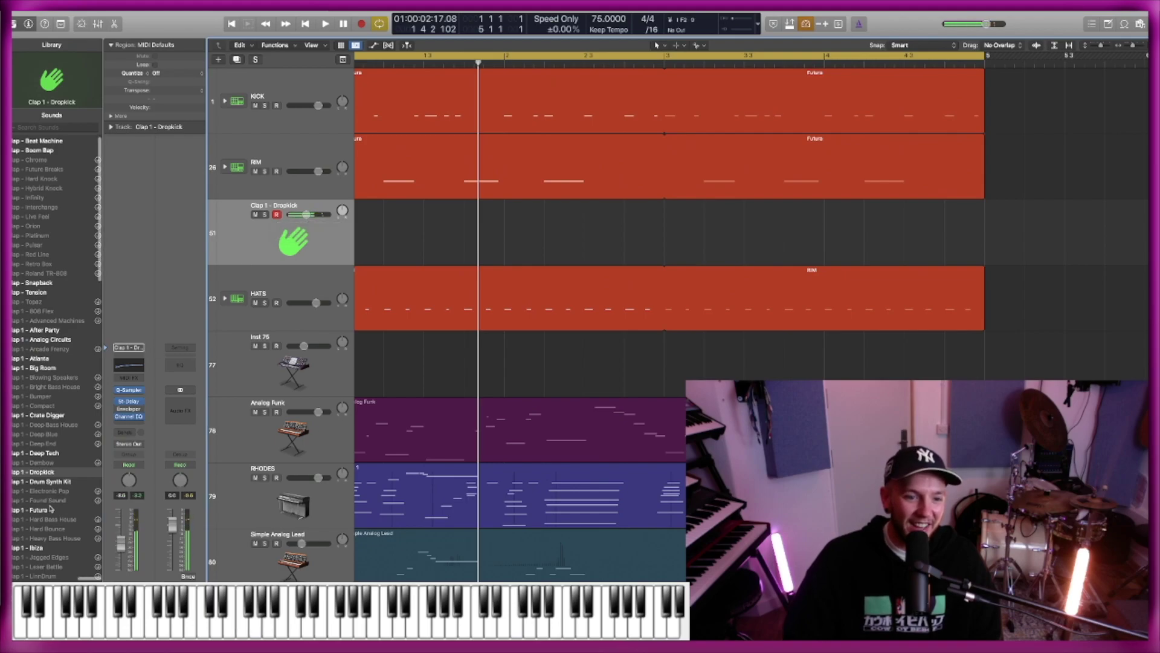
left_click(51, 508)
left_click_drag(318, 215, 305, 214)
key("space")
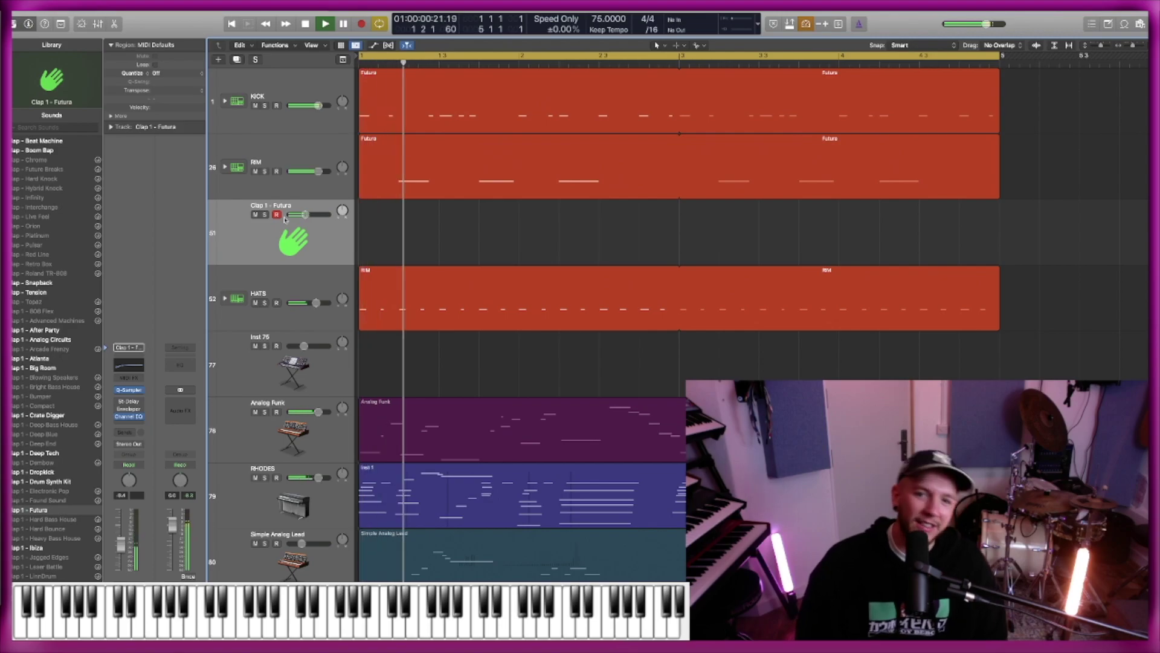
key("space")
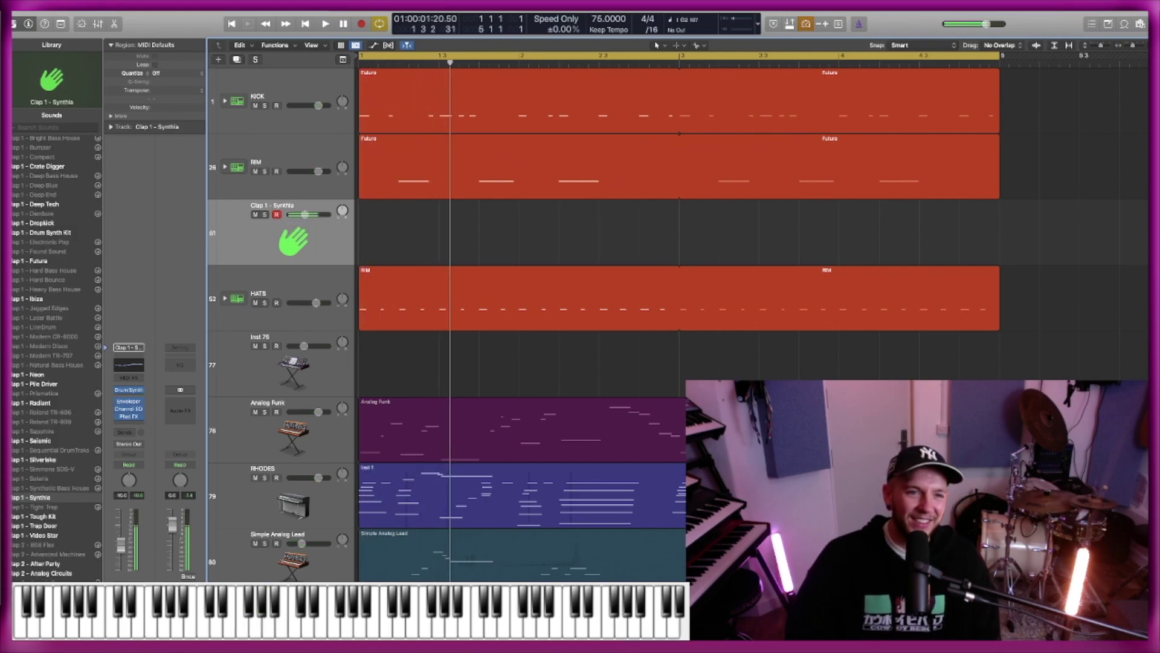
key("y")
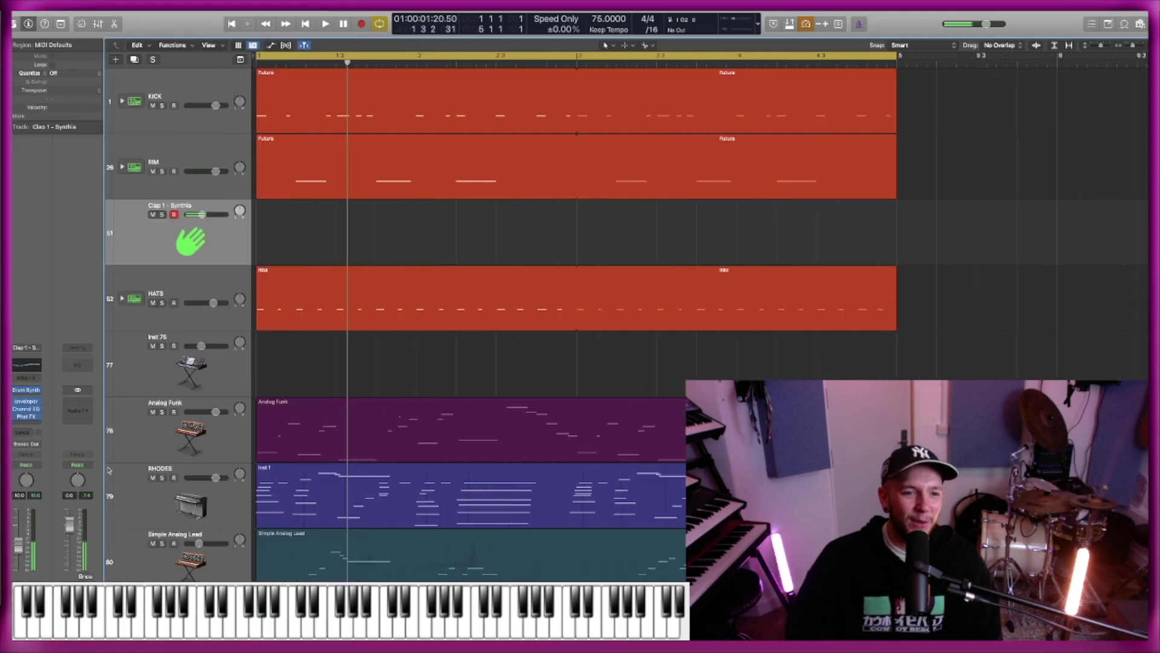
Insert a Sample Delay on the Clap 1 - Synthia track and raise its right-channel delay.
left_click(33, 423)
left_click(172, 537)
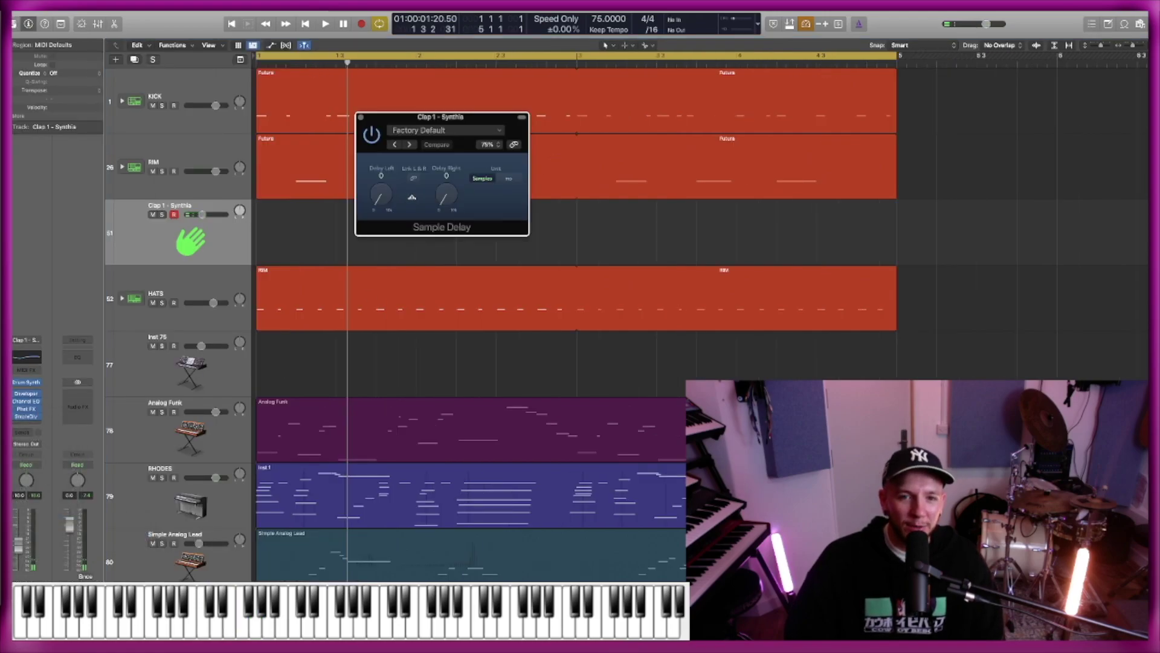
left_click_drag(445, 198, 444, 195)
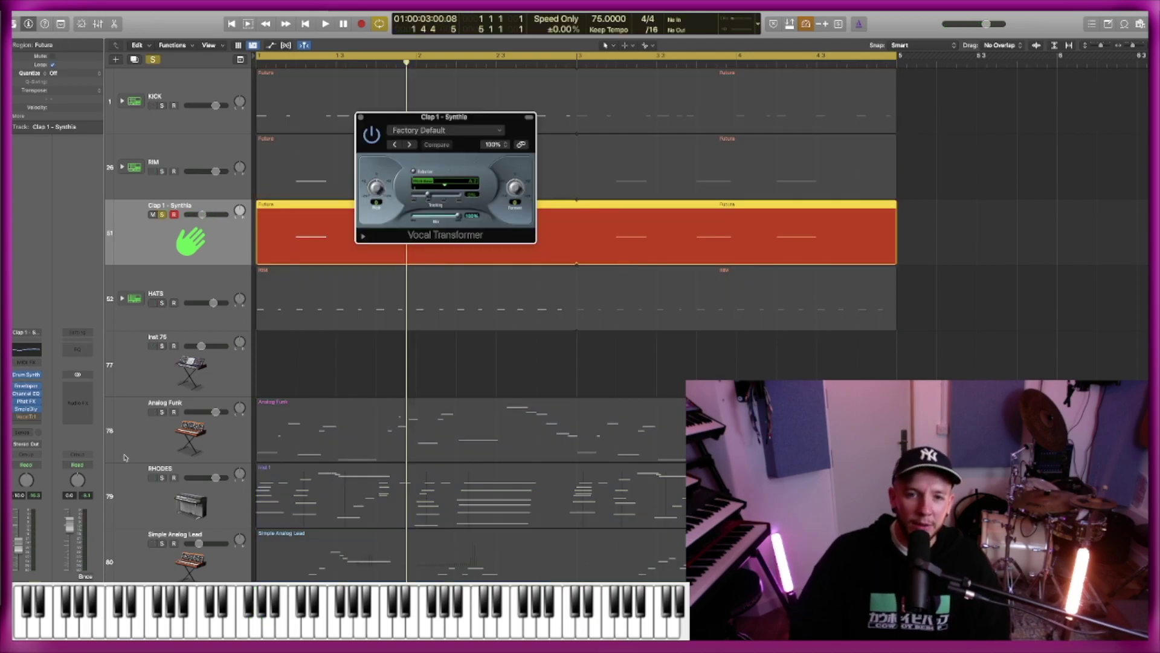
Adjust the Vocal Transformer's pitch and formant on the Clap 1 - Synthia track and audition it with the full beat.
left_click_drag(496, 205, 677, 279)
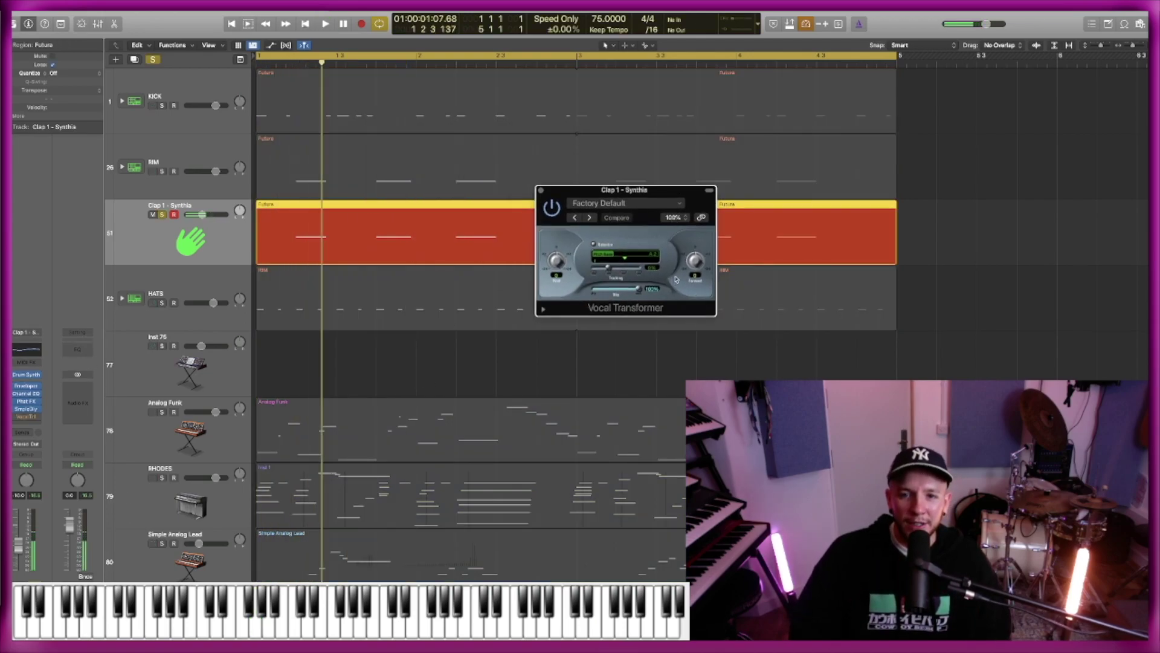
key("space")
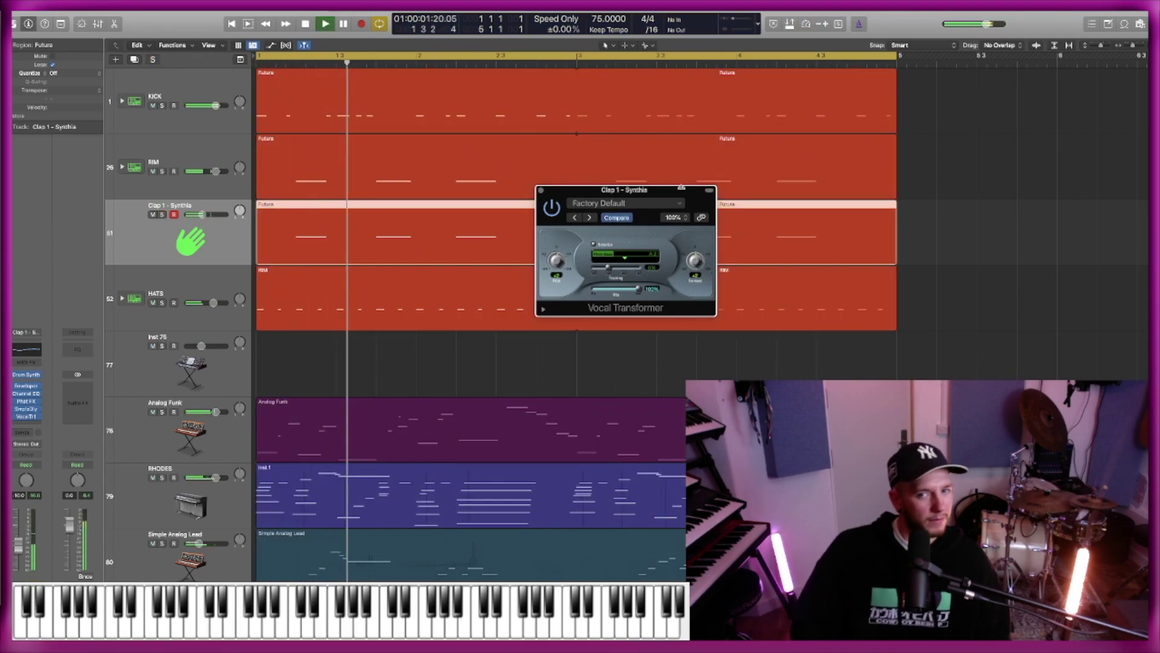
key("v")
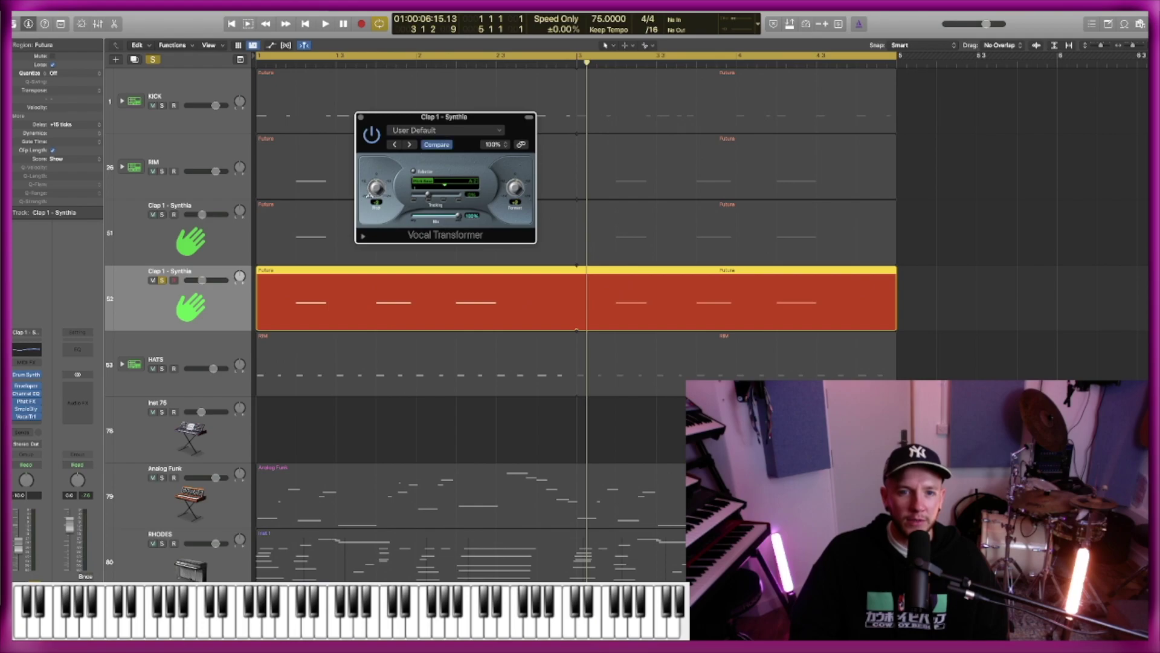
Check the Sample Delay on the second Clap 1 - Synthia track, then solo and audition both clap tracks together.
key("space")
key("space")
key("v")
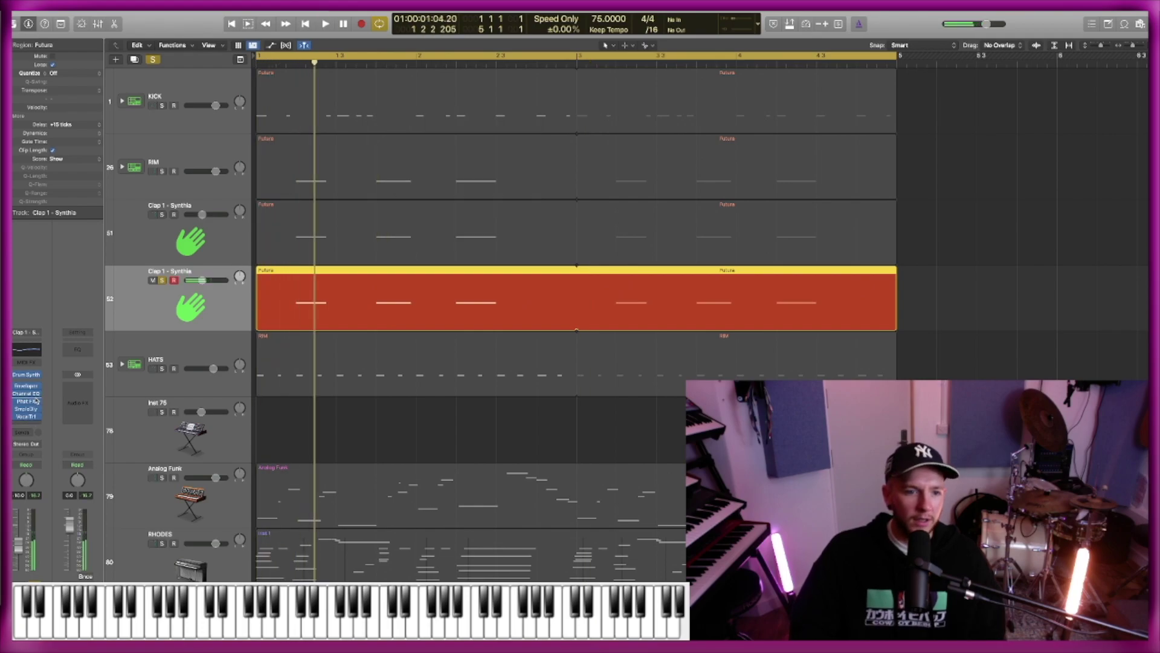
left_click(29, 409)
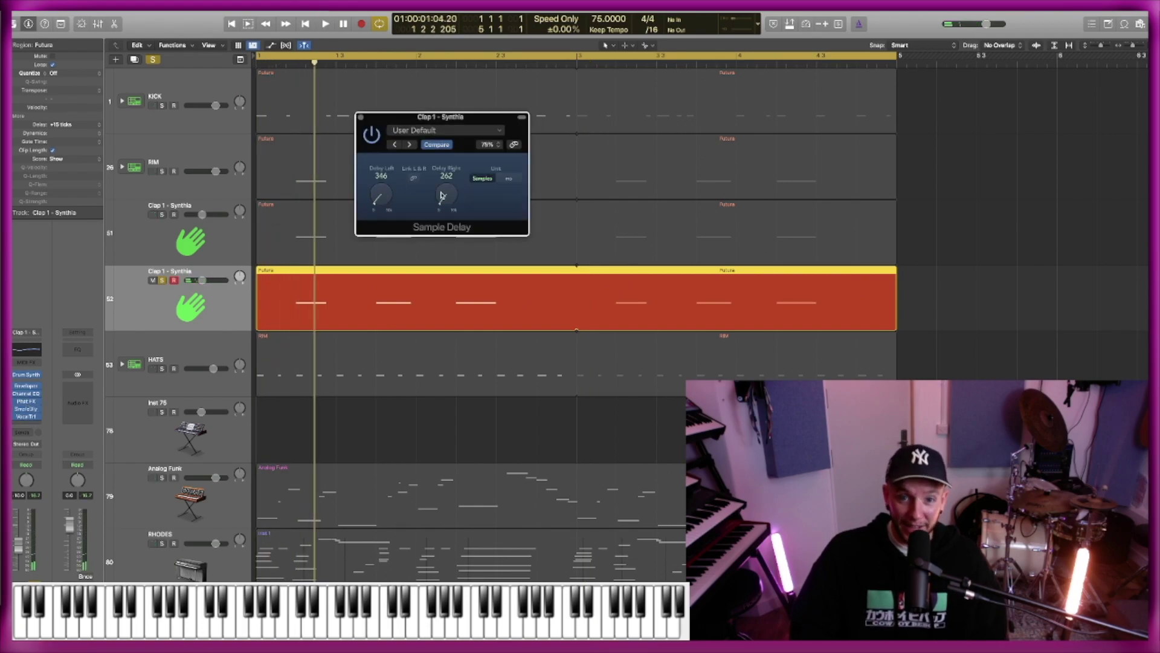
key("v")
left_click(162, 215)
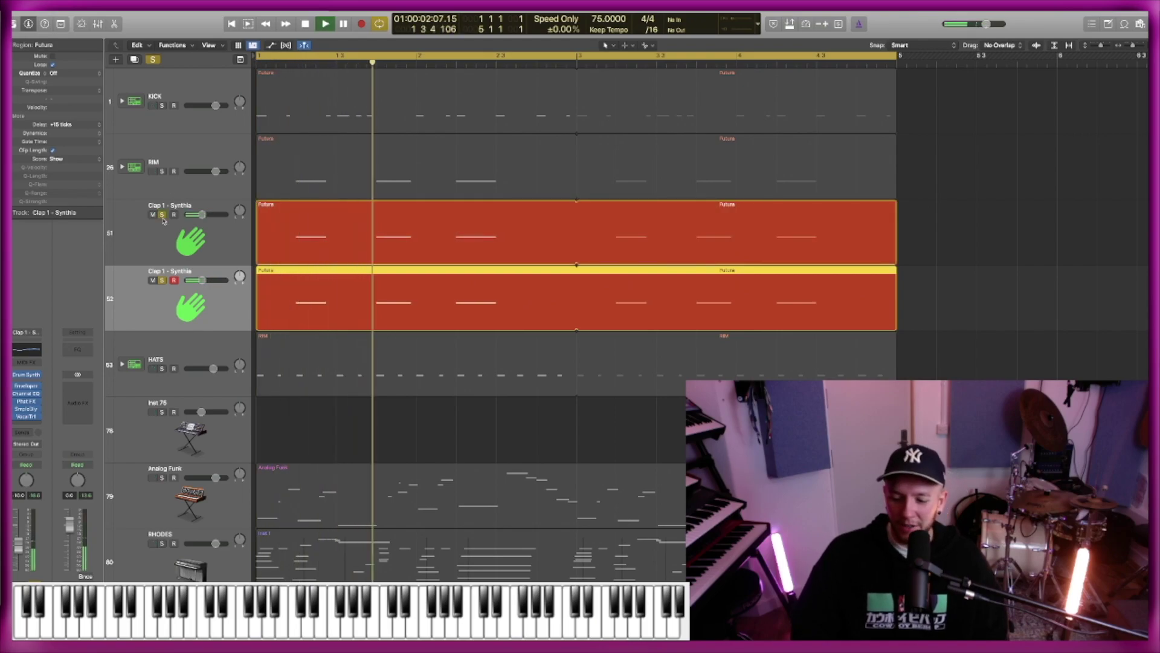
key("space")
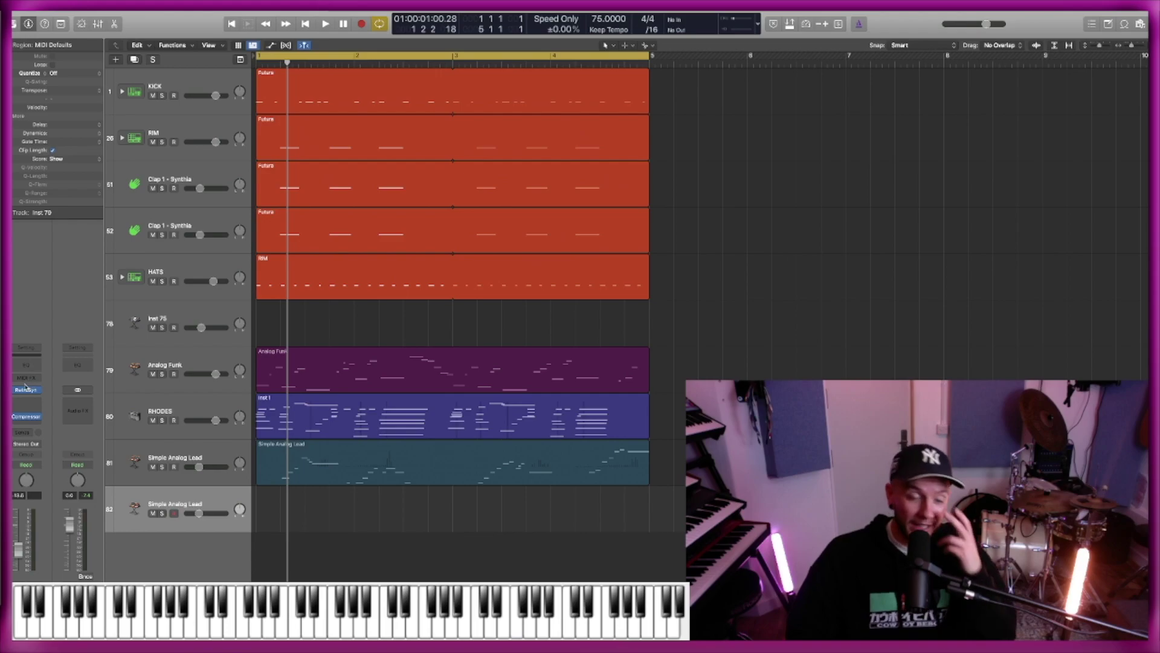
Load the Retro Strings preset in Retro Synth on the duplicated lead track and audition it with the beat.
left_click(27, 388)
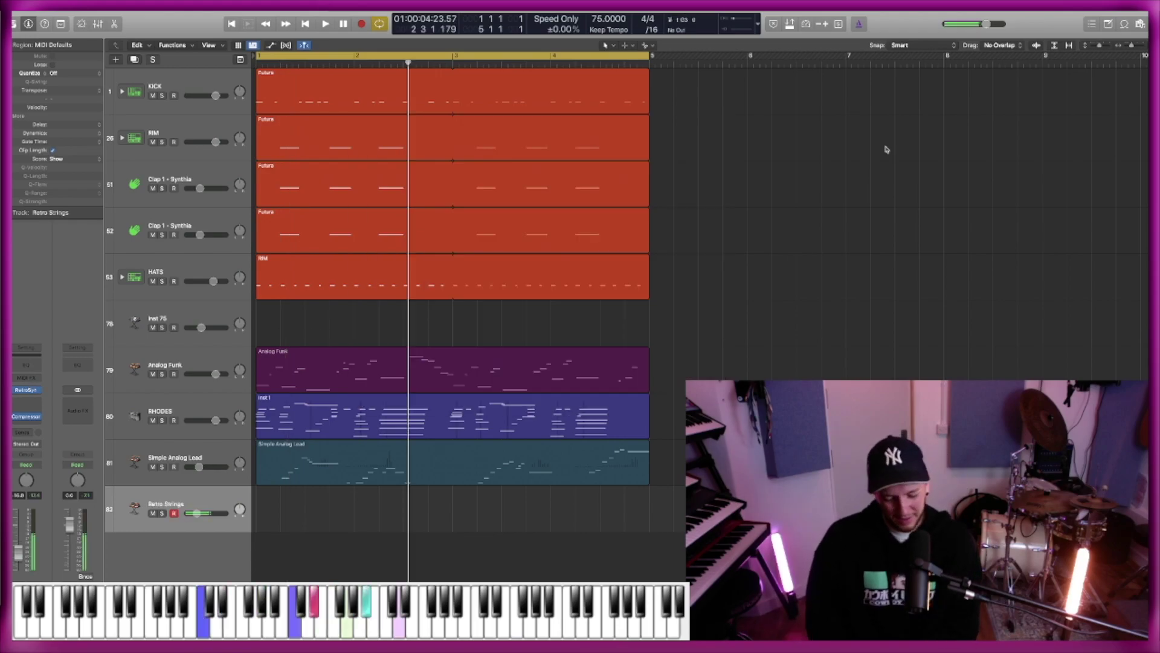
key("space")
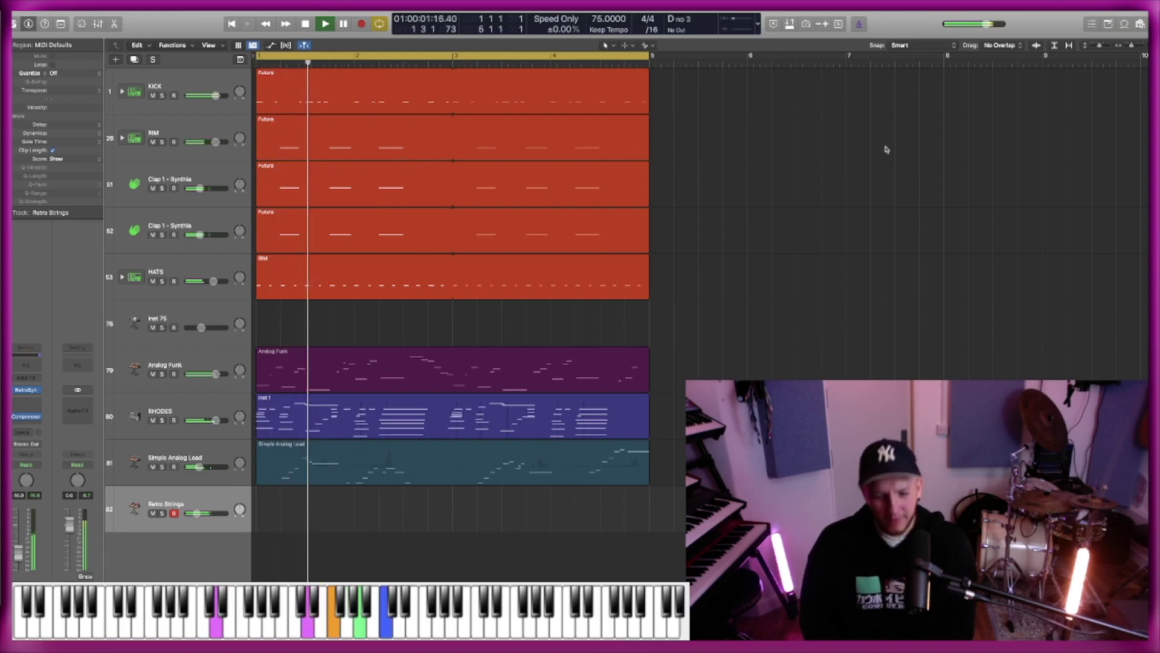
Stop the playback and adjust the Chorus mix in the Retro Strings track's Retro Synth while the soloed part plays.
key("space")
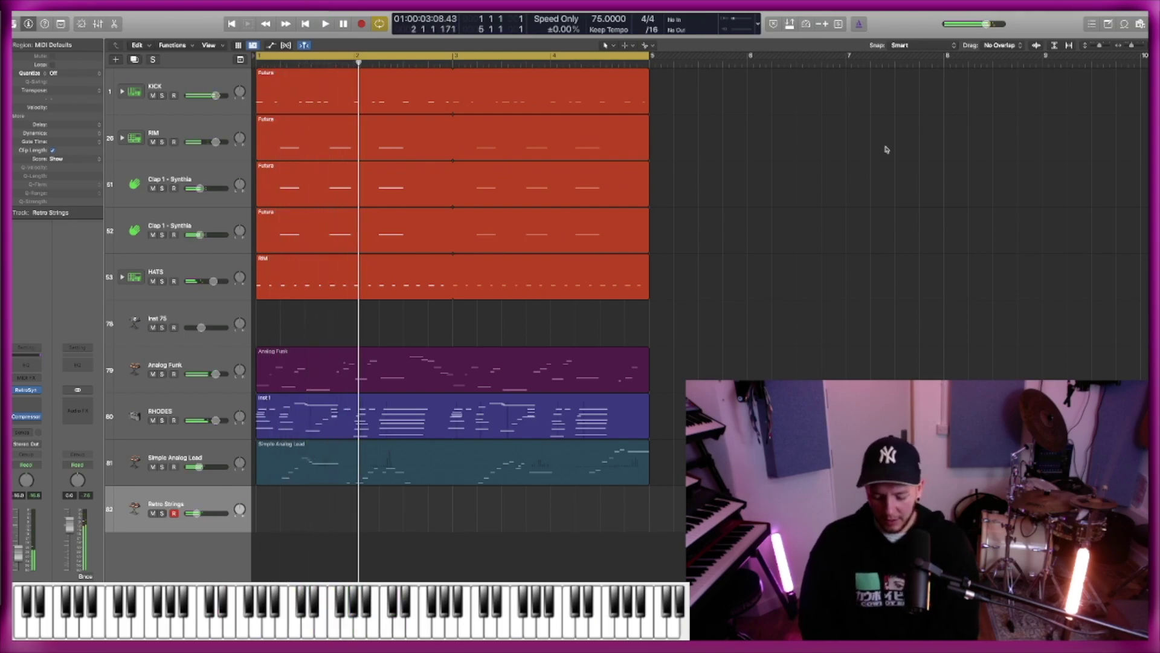
key("Return")
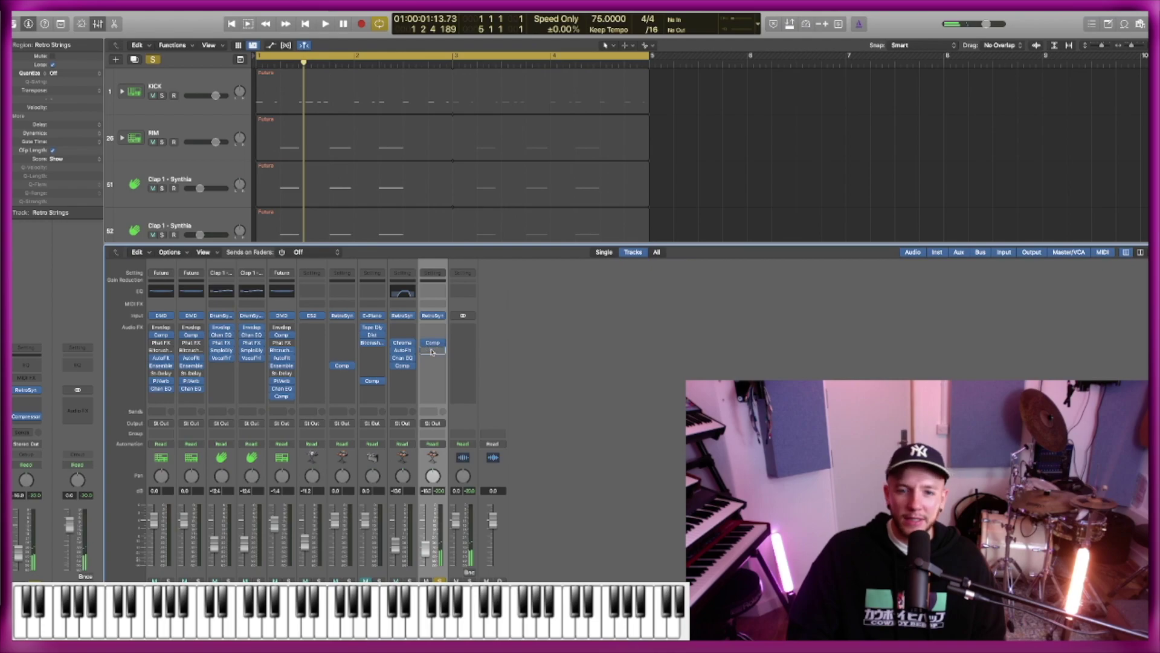
left_click(433, 350)
left_click(255, 349)
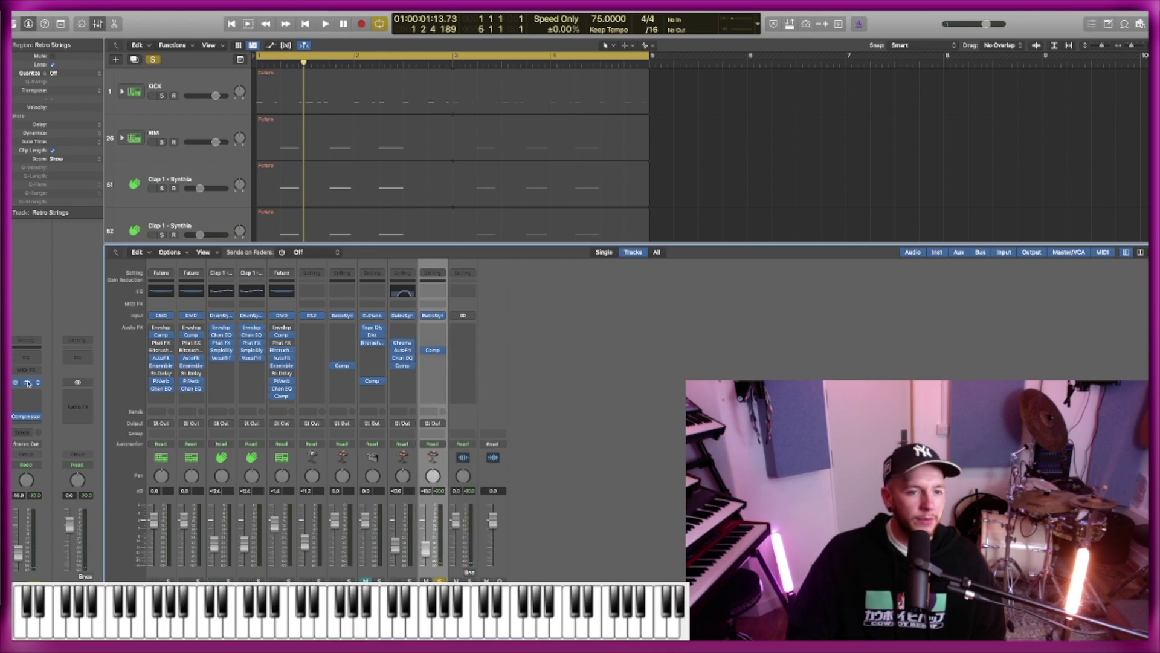
left_click(25, 383)
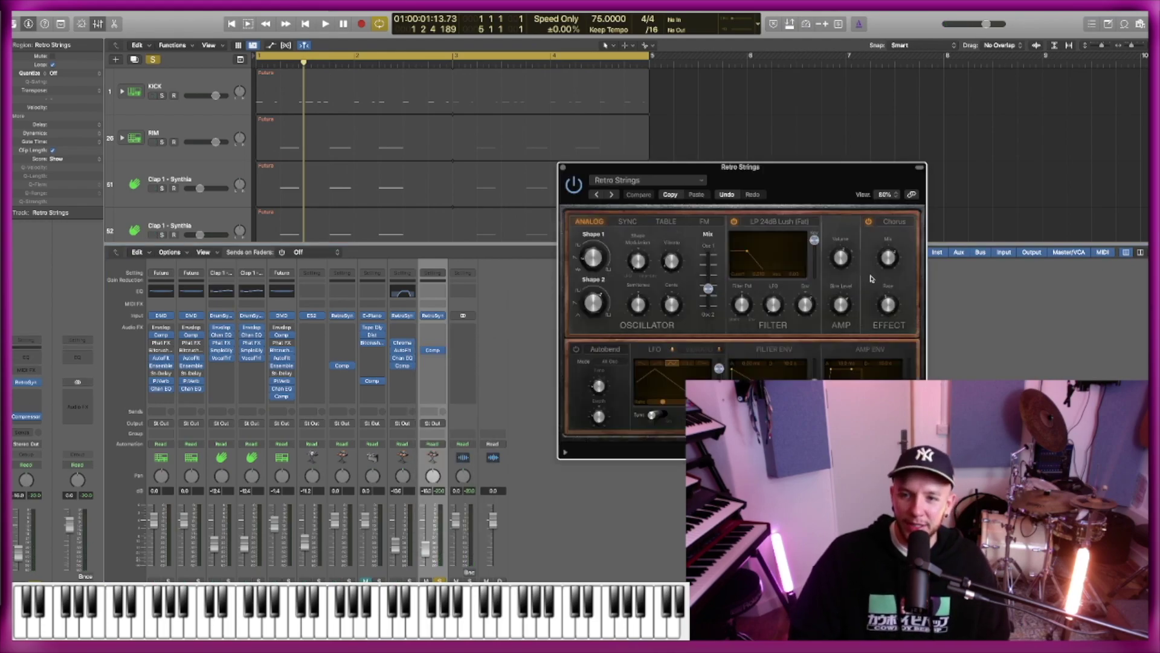
key("space")
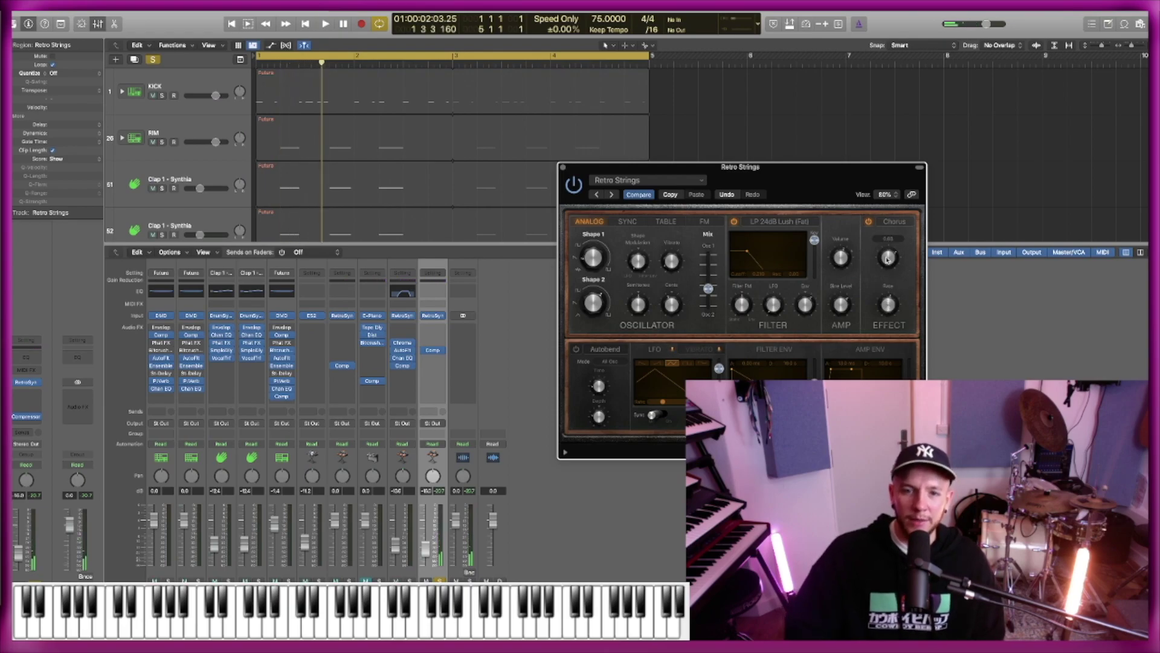
key("super+w")
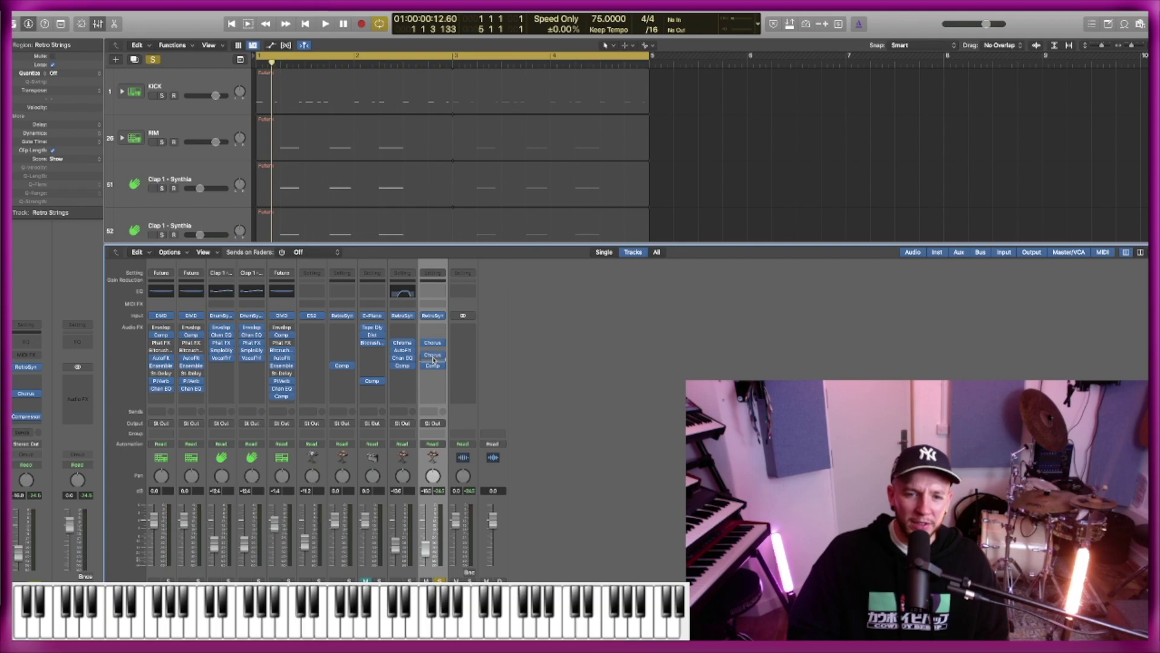
Insert a Tremolo before the Chorus on the Retro Strings channel and adjust its depth while the strings play.
left_click(435, 359)
left_click(411, 332)
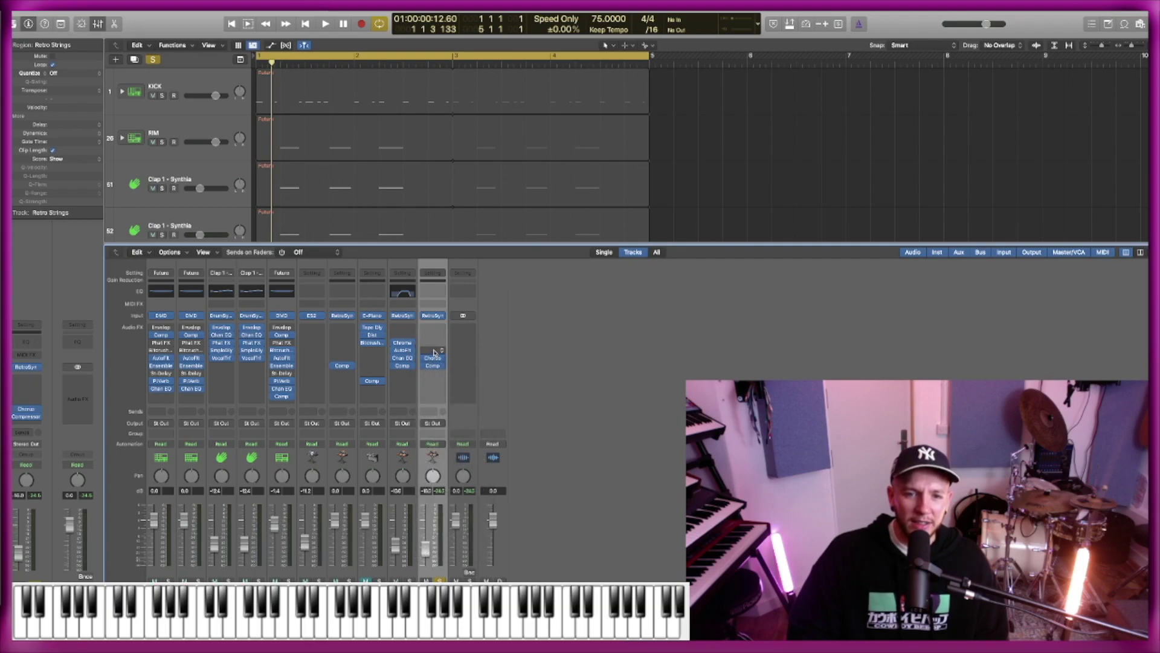
left_click(434, 352)
mouse_move(448, 489)
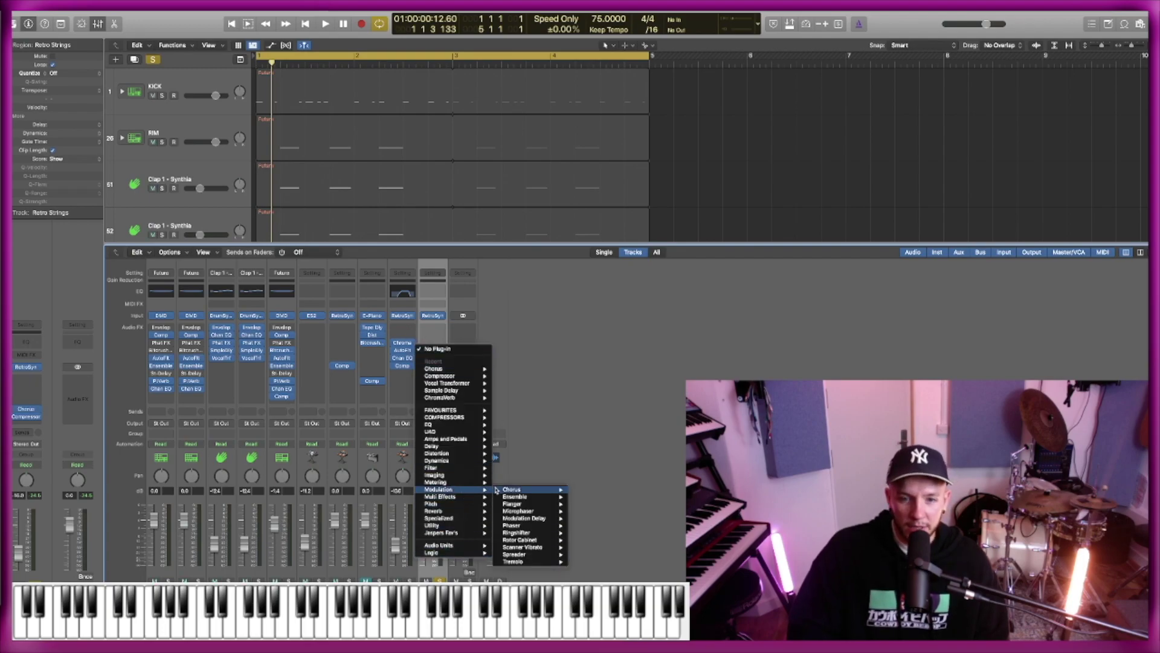
left_click(586, 561)
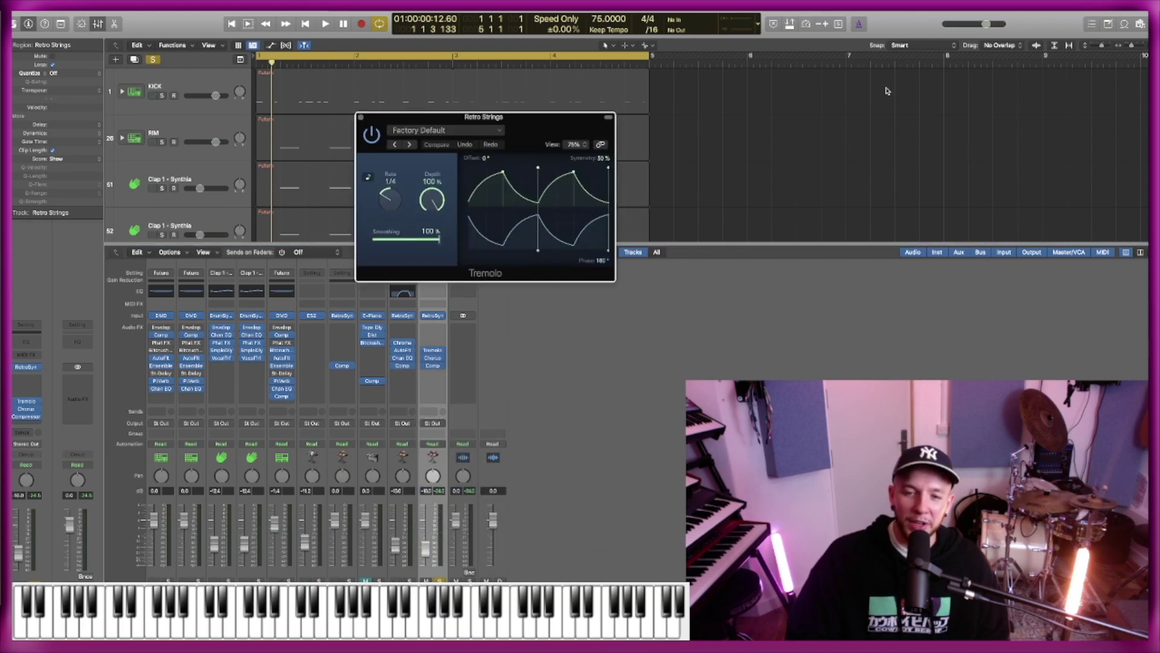
key("x")
left_click_drag(547, 112, 813, 191)
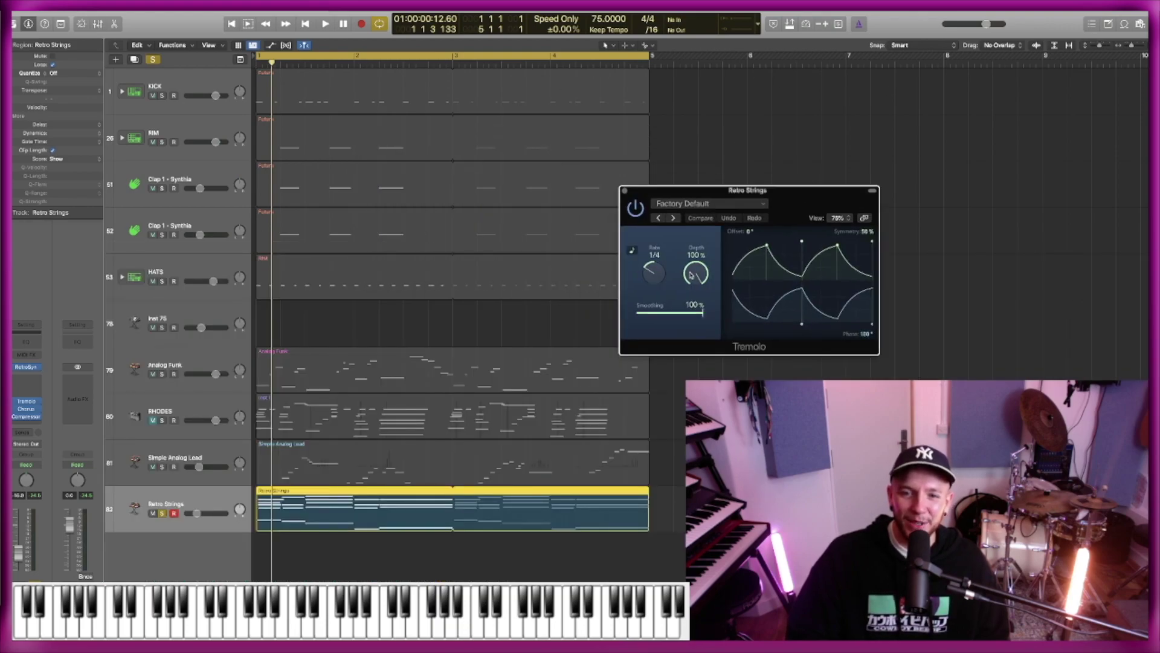
key("space")
left_click_drag(690, 275, 651, 260)
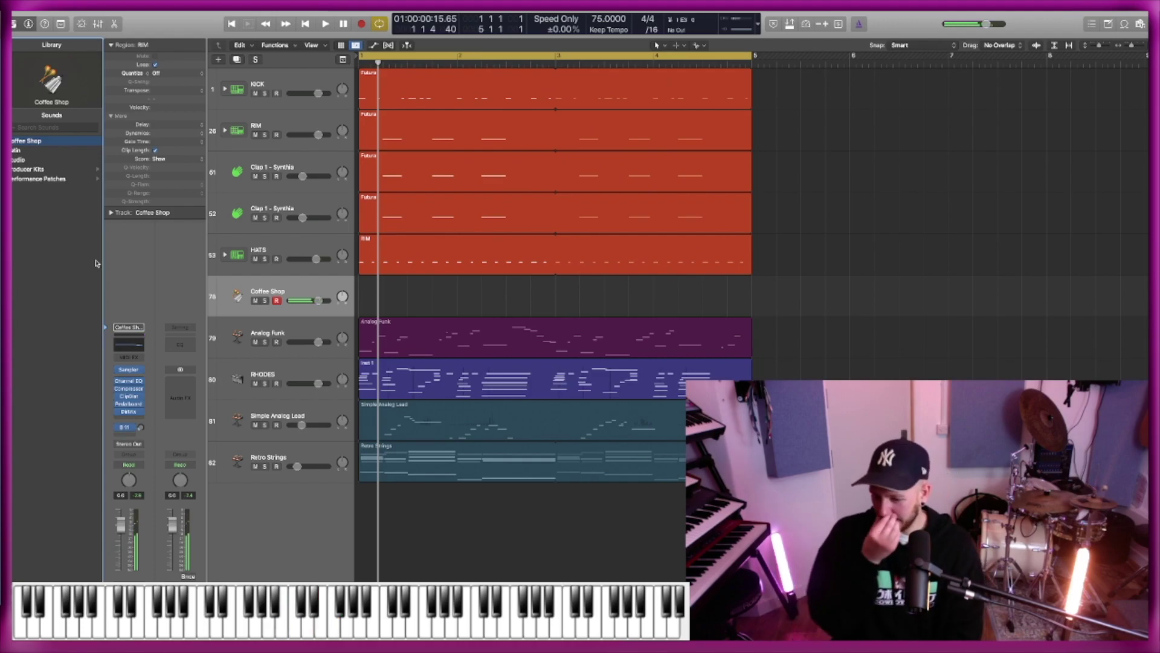
Audition the Coffee Shop kit with the beat, close the Piano Roll and adjust the Coffee Shop track's volume.
key("space")
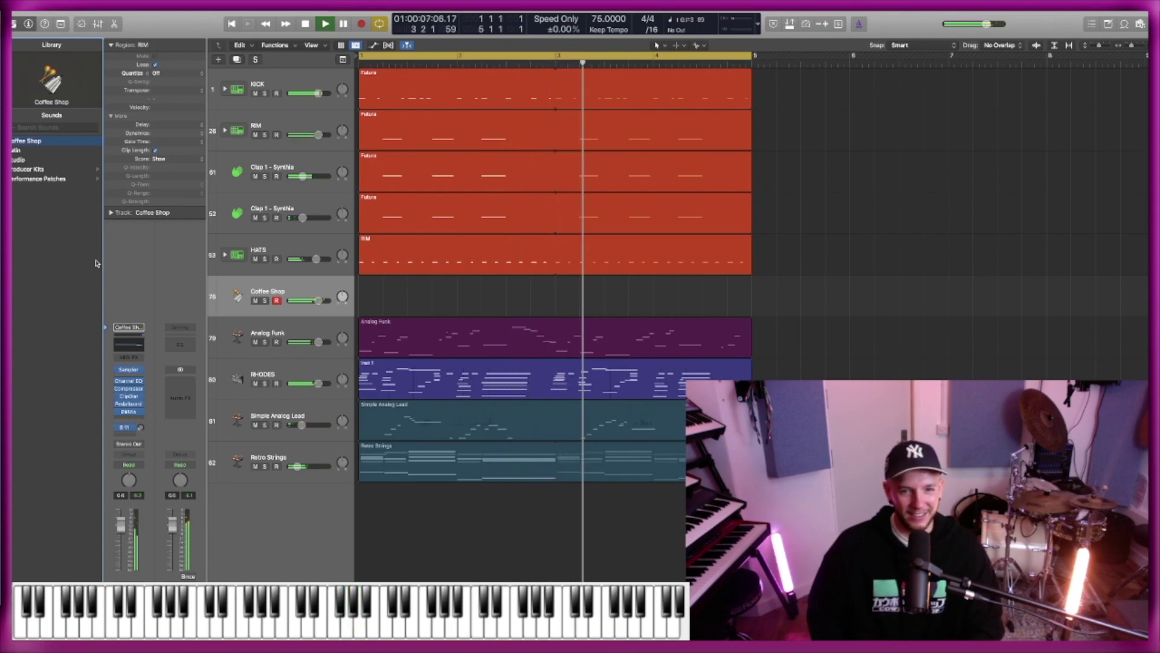
key("Return")
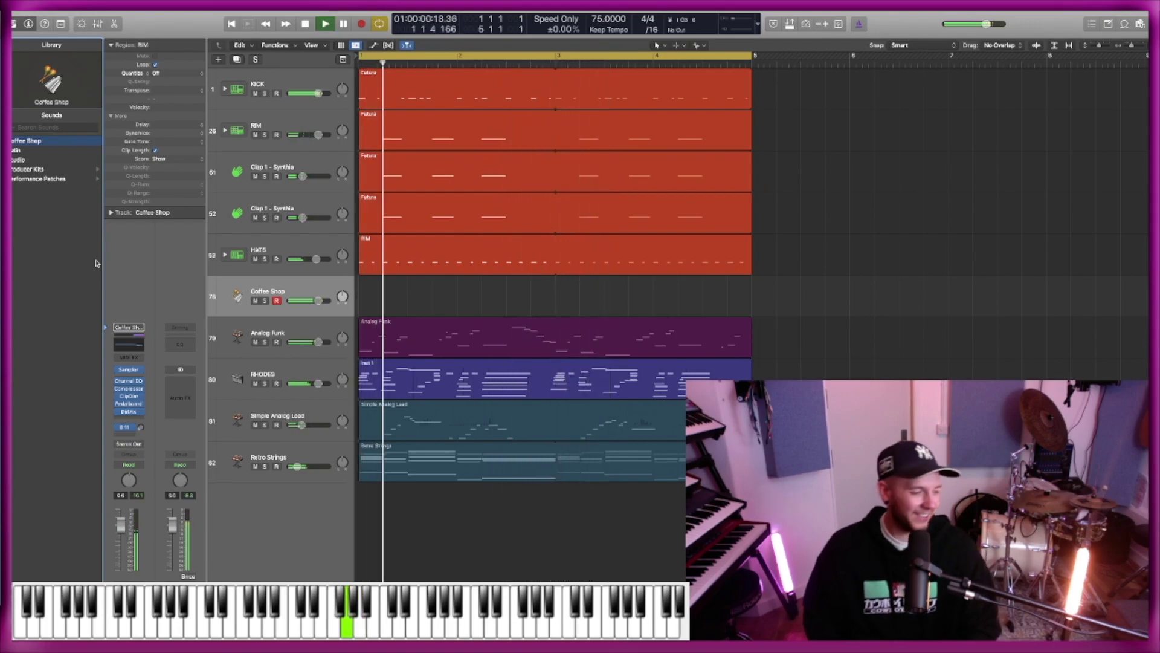
key("space")
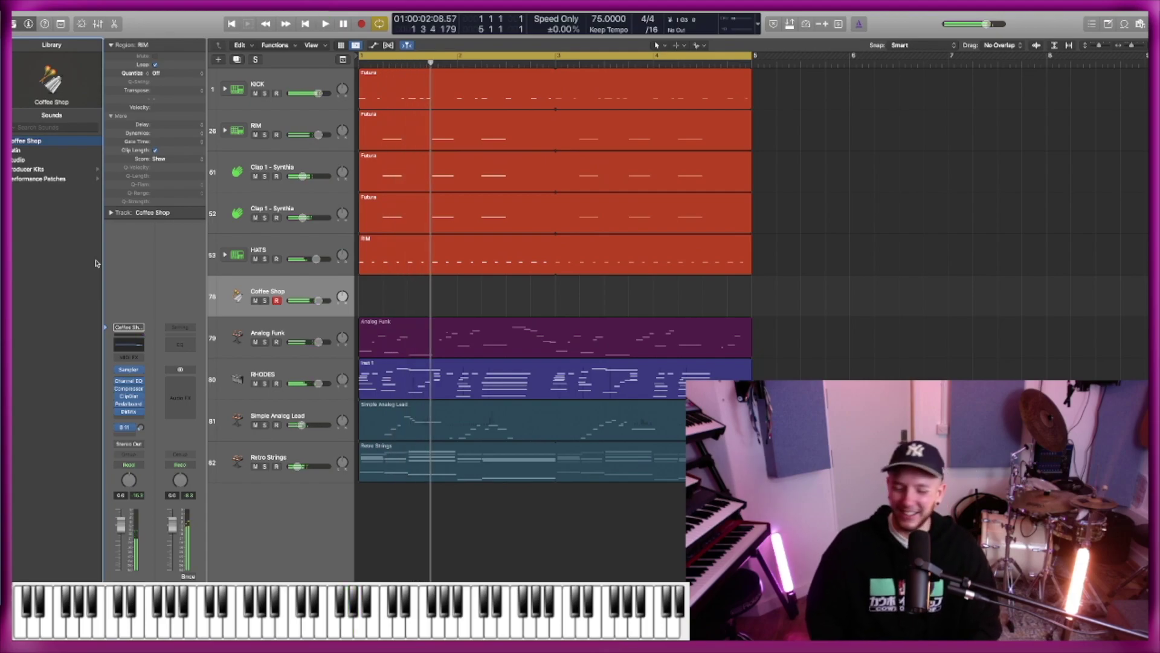
key("Return")
key("space")
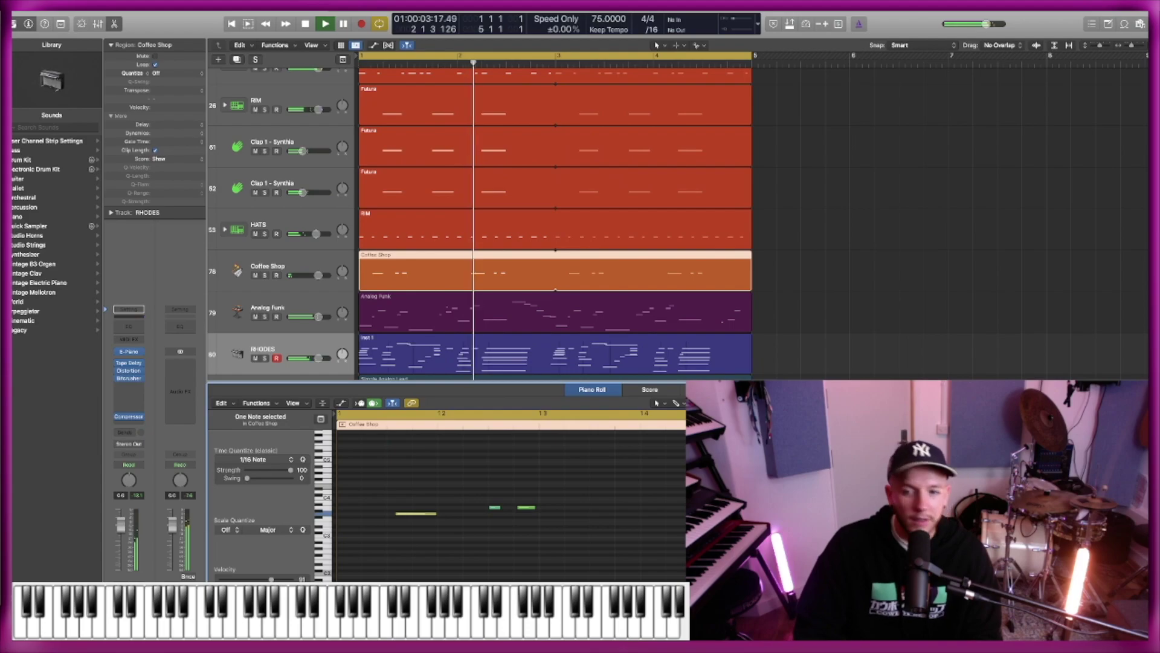
key("e")
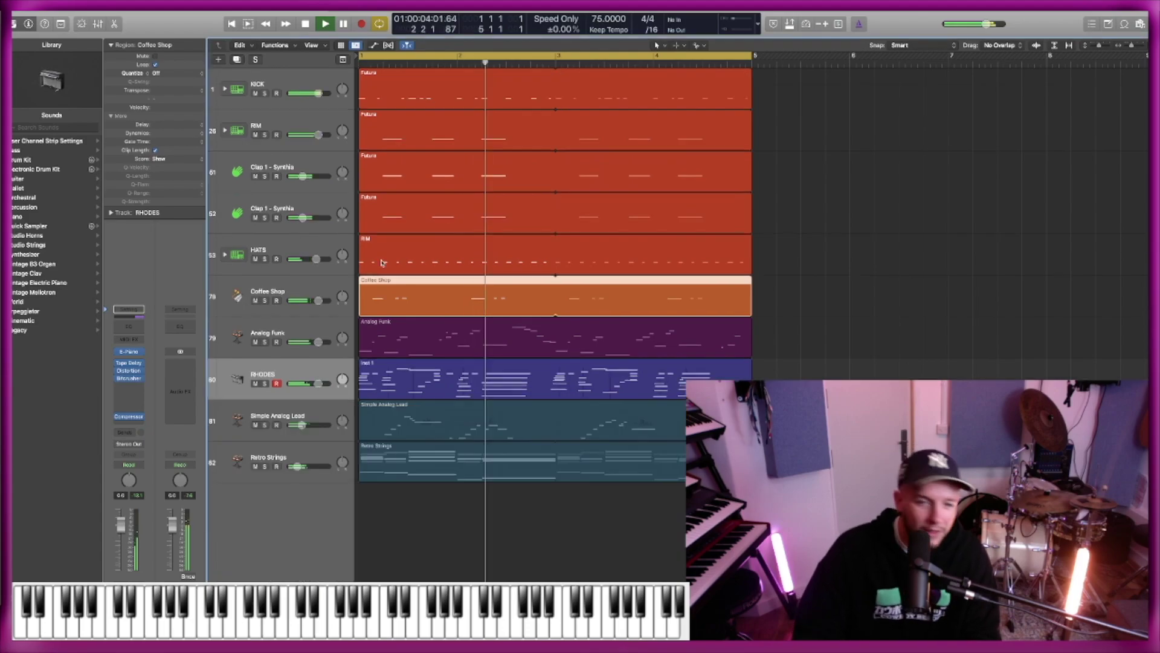
left_click(288, 300)
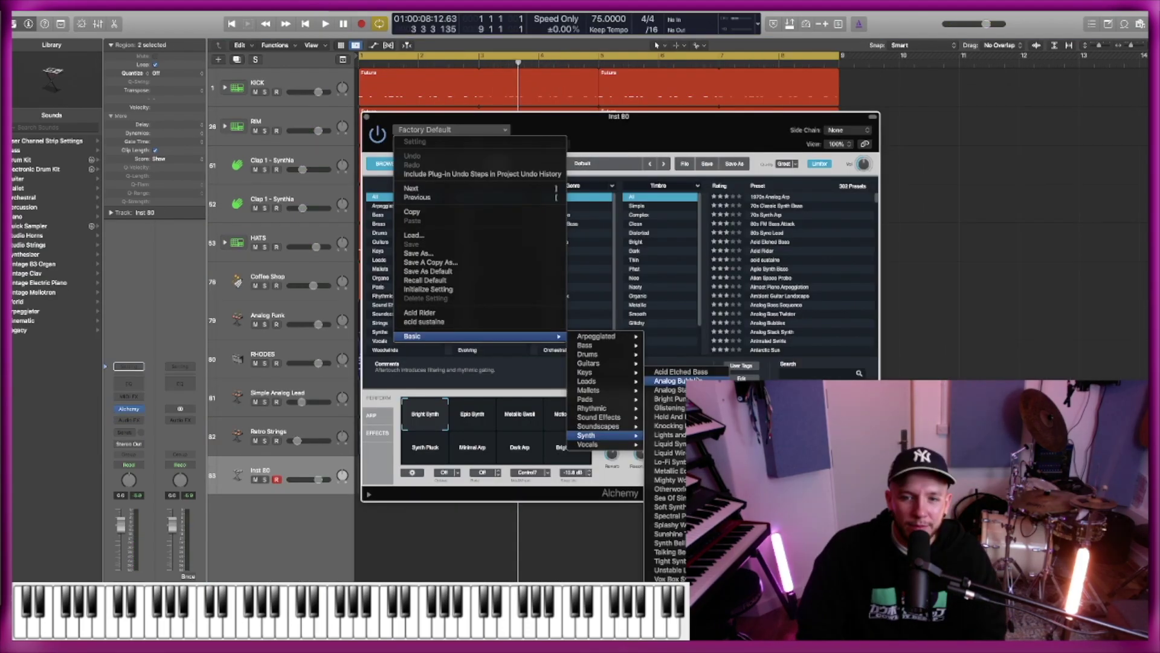
Try Alchemy's Acid Etched Bass and Analog Bubbles presets, including the Sweeping, Noisy Poly, Slow Sparkles and last-row noise variations.
left_click(677, 371)
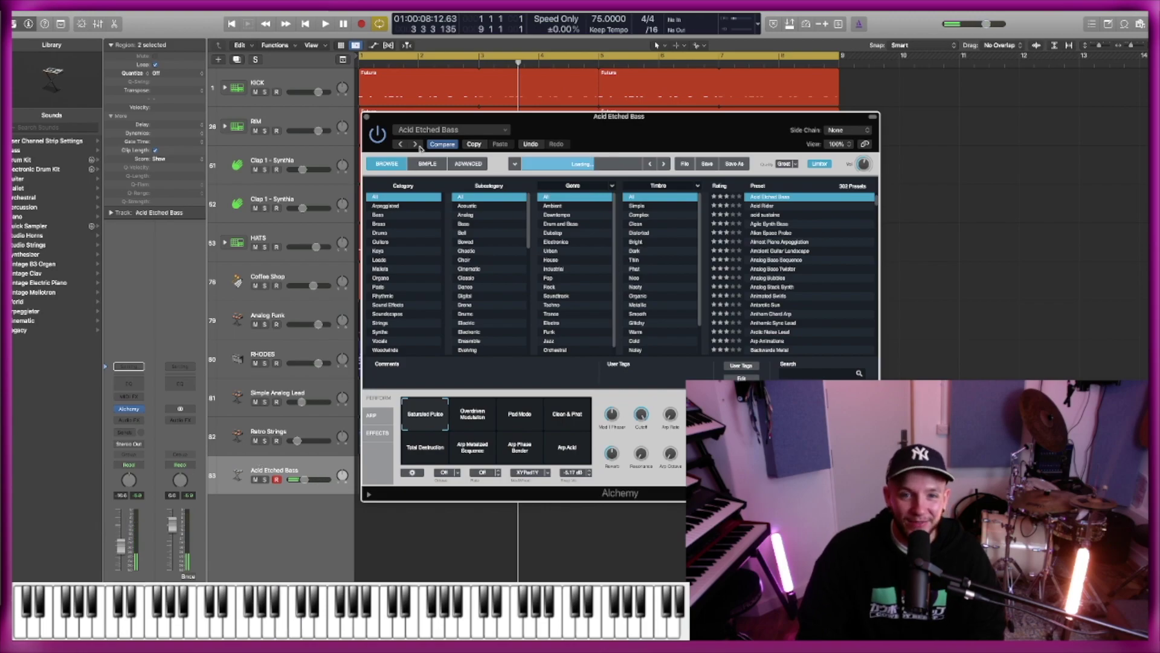
left_click(416, 145)
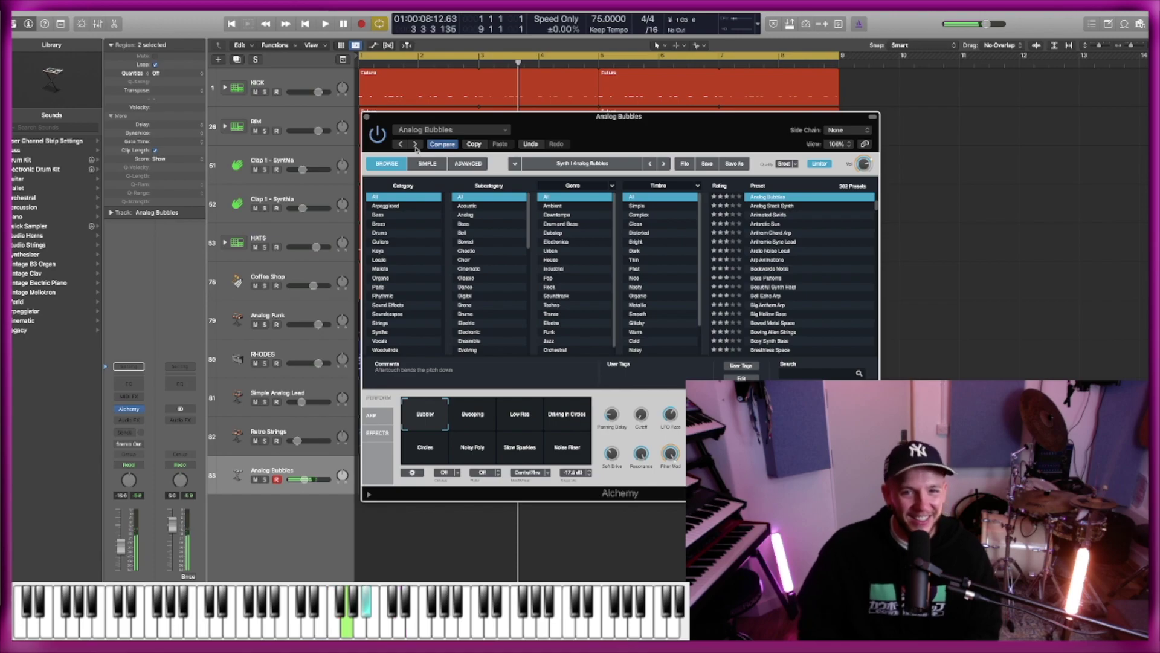
left_click(480, 414)
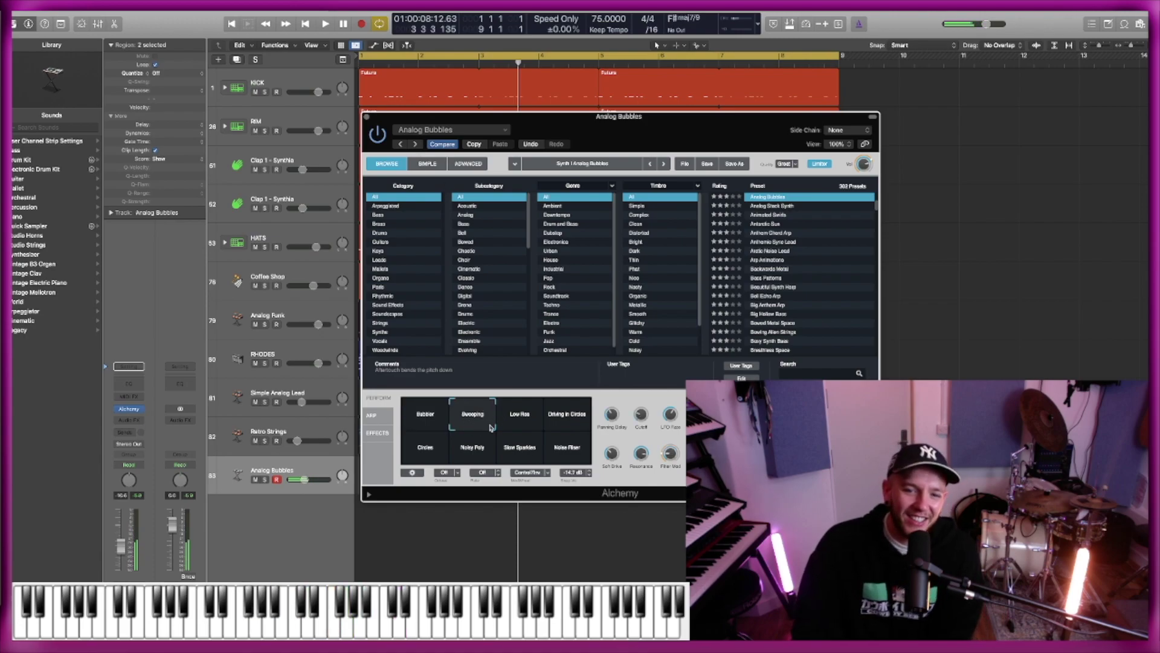
left_click(473, 447)
left_click(520, 448)
left_click(567, 450)
Step through Alchemy's synth presets to Lights and Mirrors and audition the sound with the beat.
left_click(416, 145)
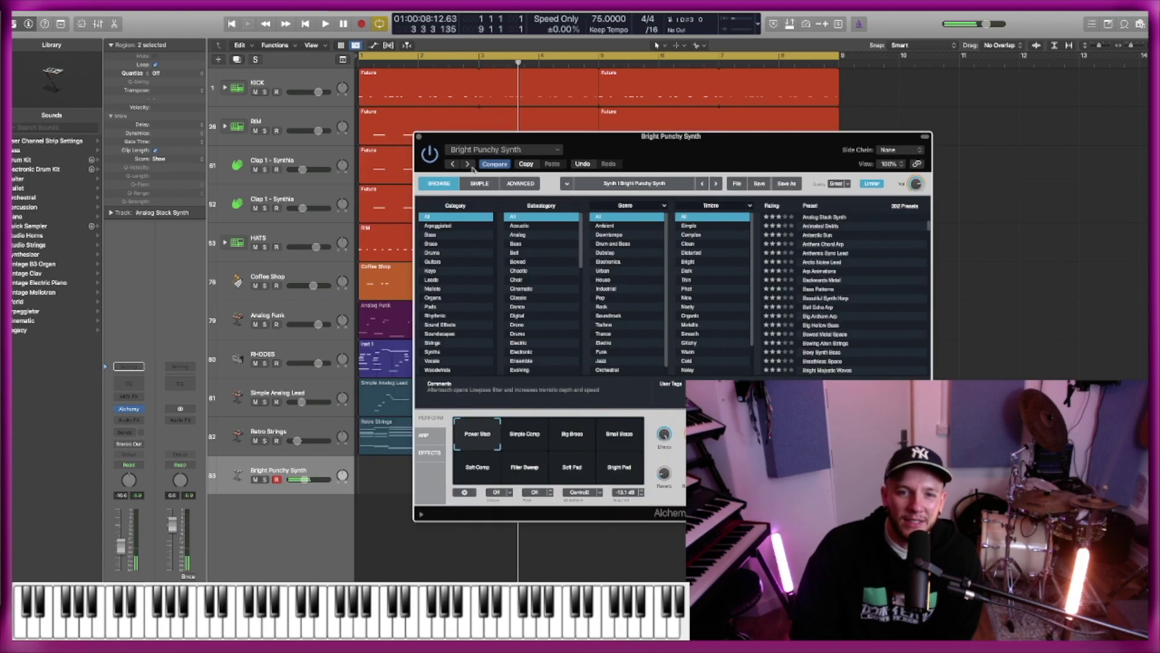
left_click(470, 164)
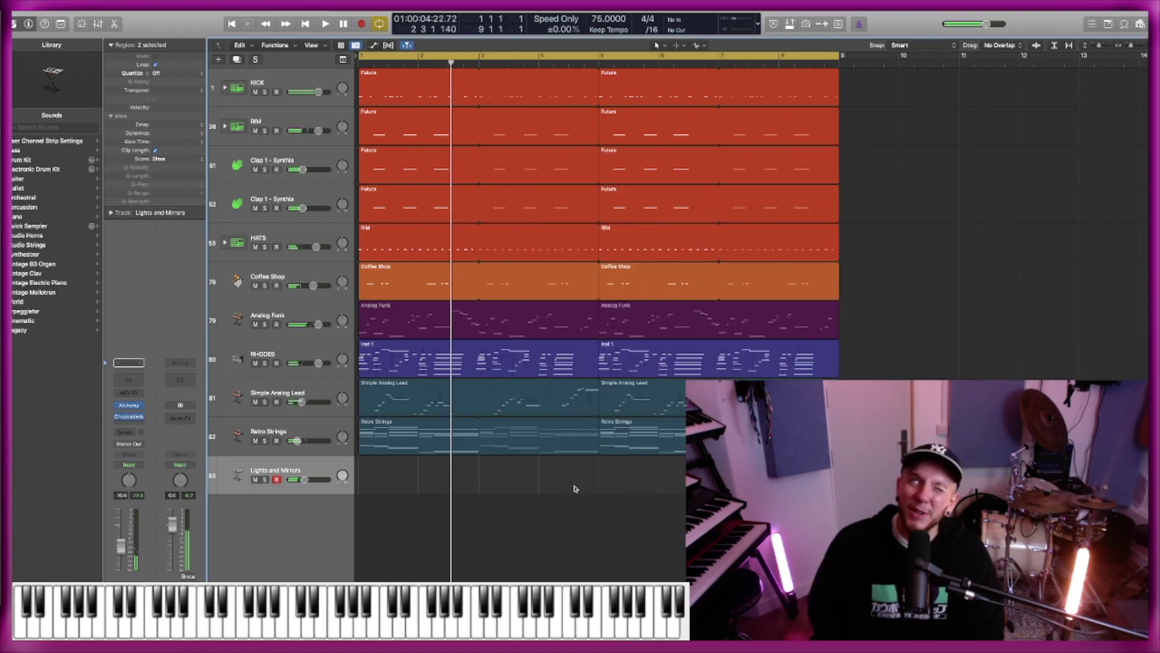
key("space")
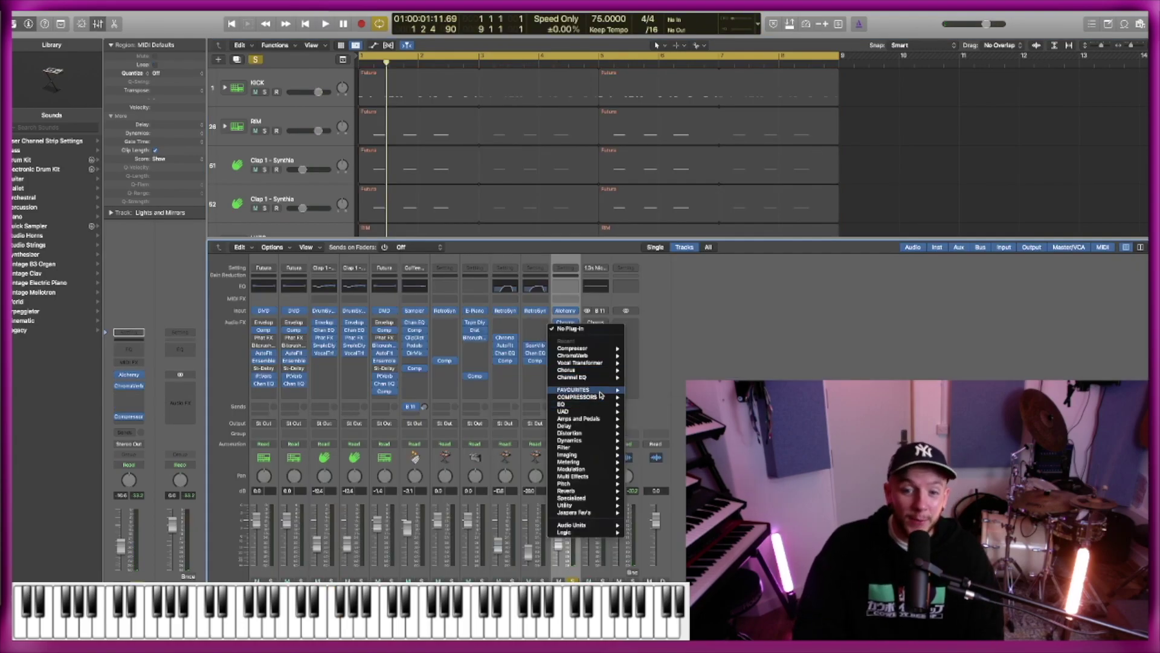
Insert a Tremolo on the Lights and Mirrors channel and set its depth to 80%.
mouse_move(594, 470)
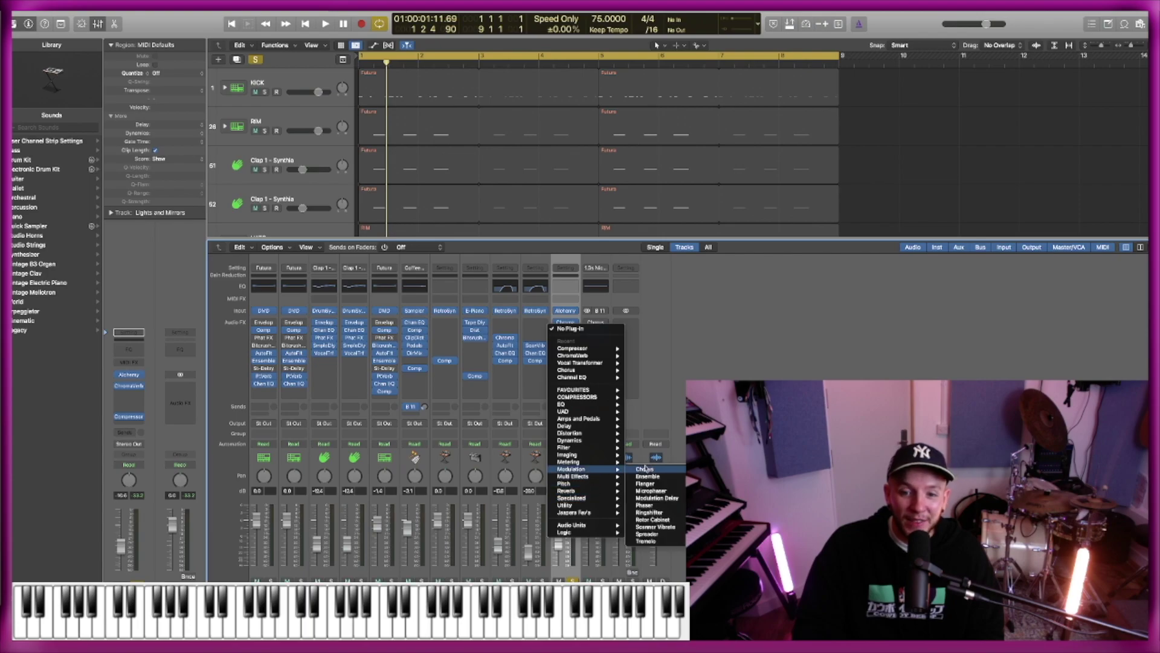
left_click(664, 541)
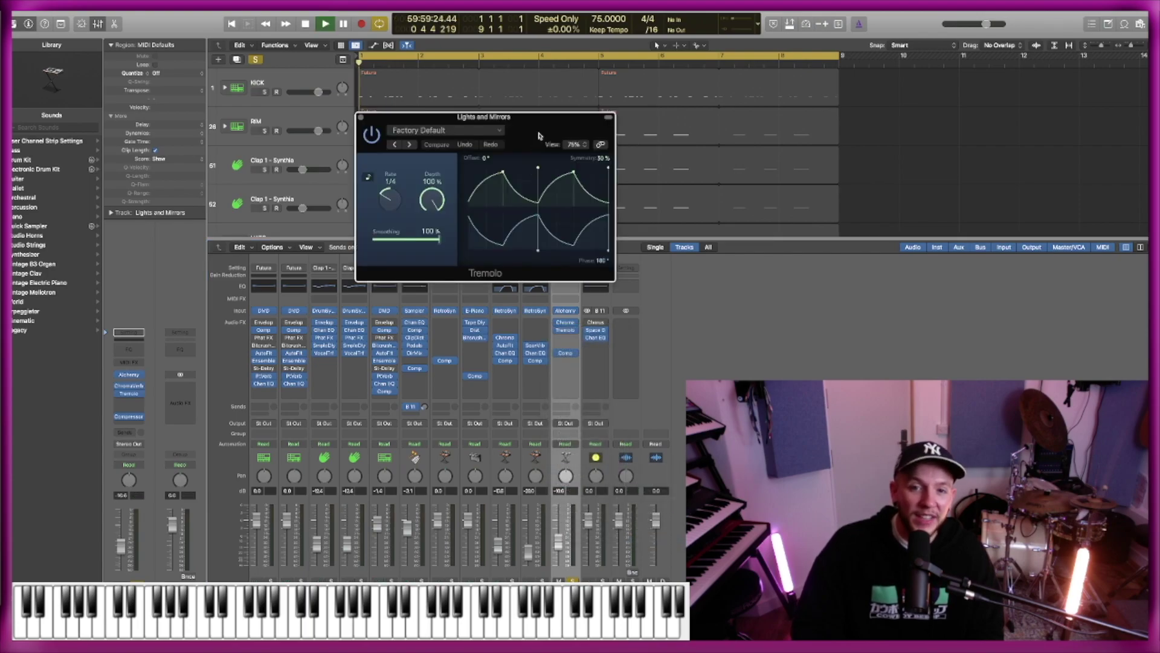
left_click_drag(540, 135, 695, 156)
left_click_drag(587, 219, 590, 236)
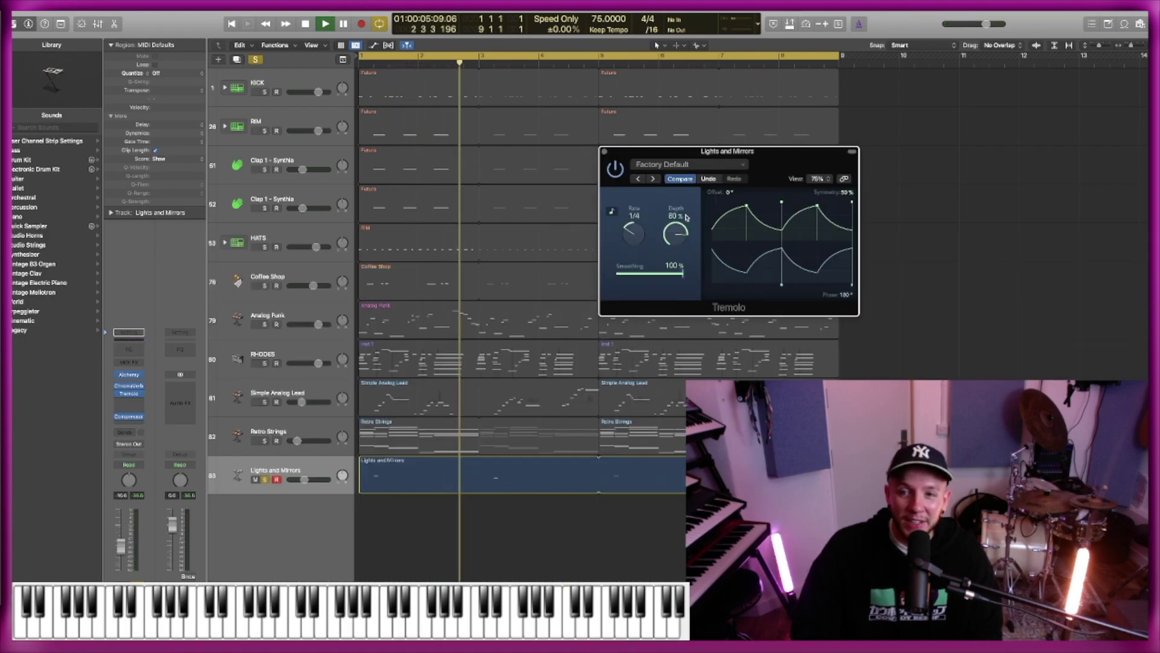
Audition the Tremolo on the soloed Lights and Mirrors track, close the plug-in window and switch the track's solo off.
left_click_drag(806, 169, 782, 162)
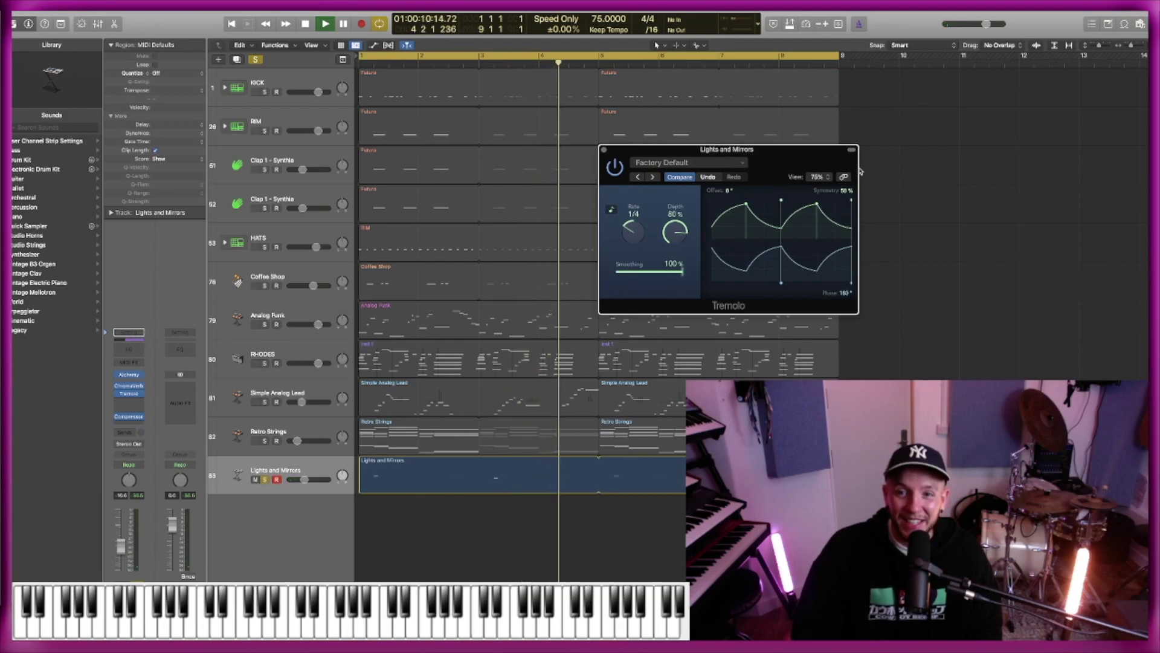
left_click_drag(779, 161, 1020, 161)
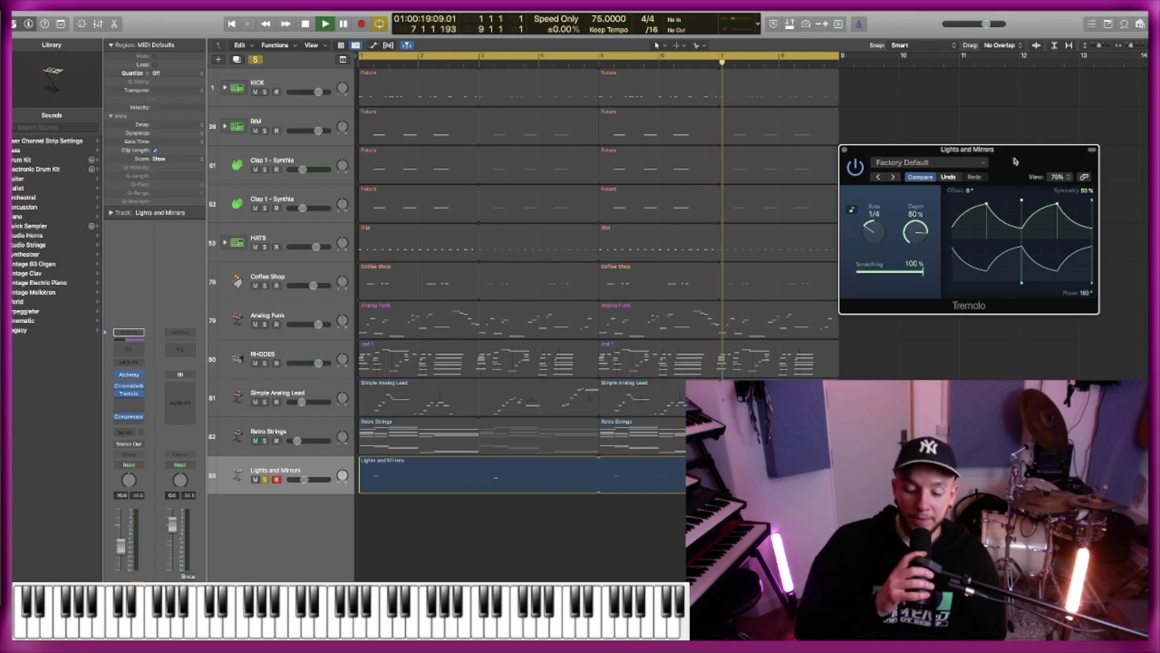
left_click_drag(1014, 158, 1016, 159)
left_click(845, 150)
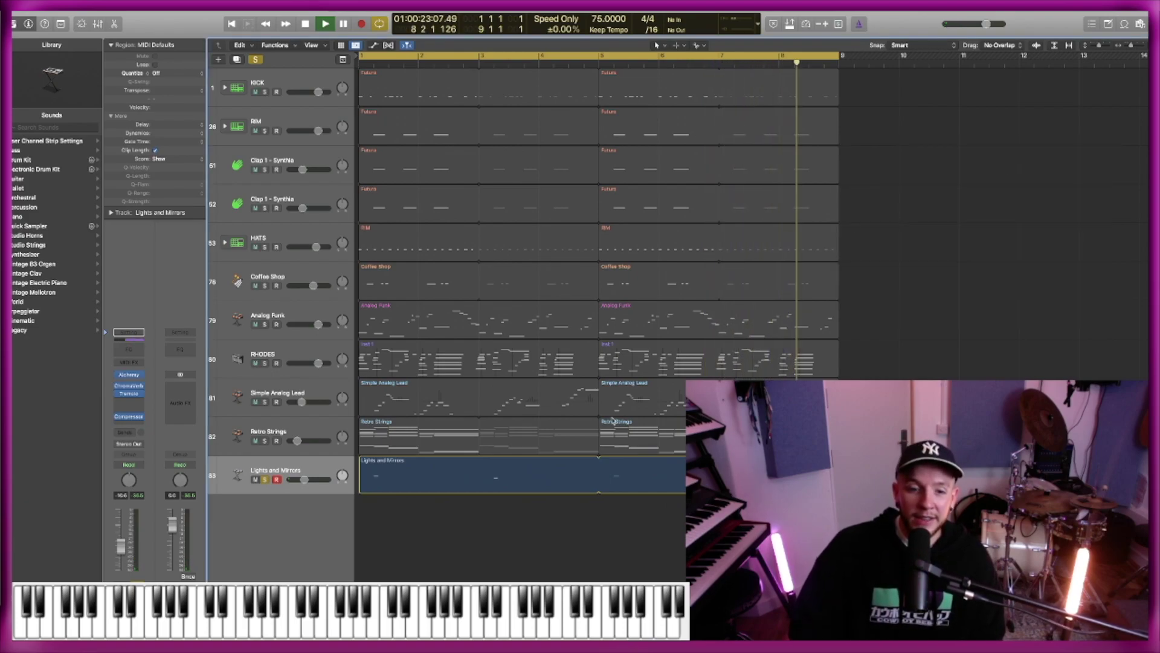
left_click(264, 480)
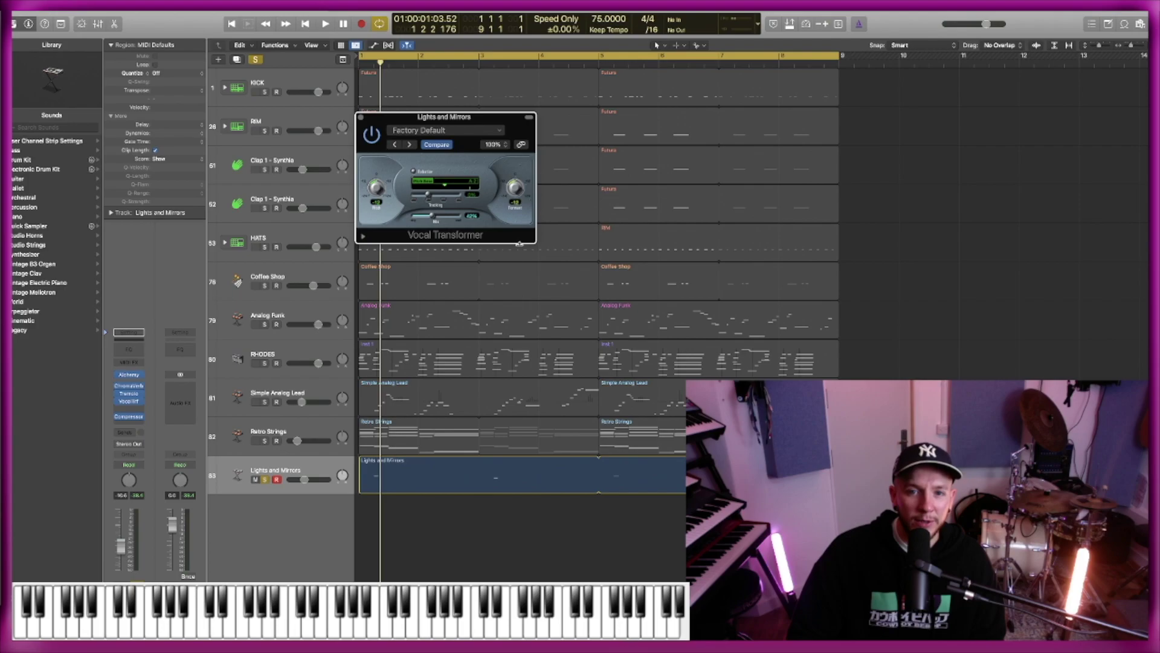
Adjust the Vocal Transformer's mix on the soloed Lights and Mirrors track during playback and close the plug-in.
key("Return")
key("space")
left_click_drag(431, 215, 439, 215)
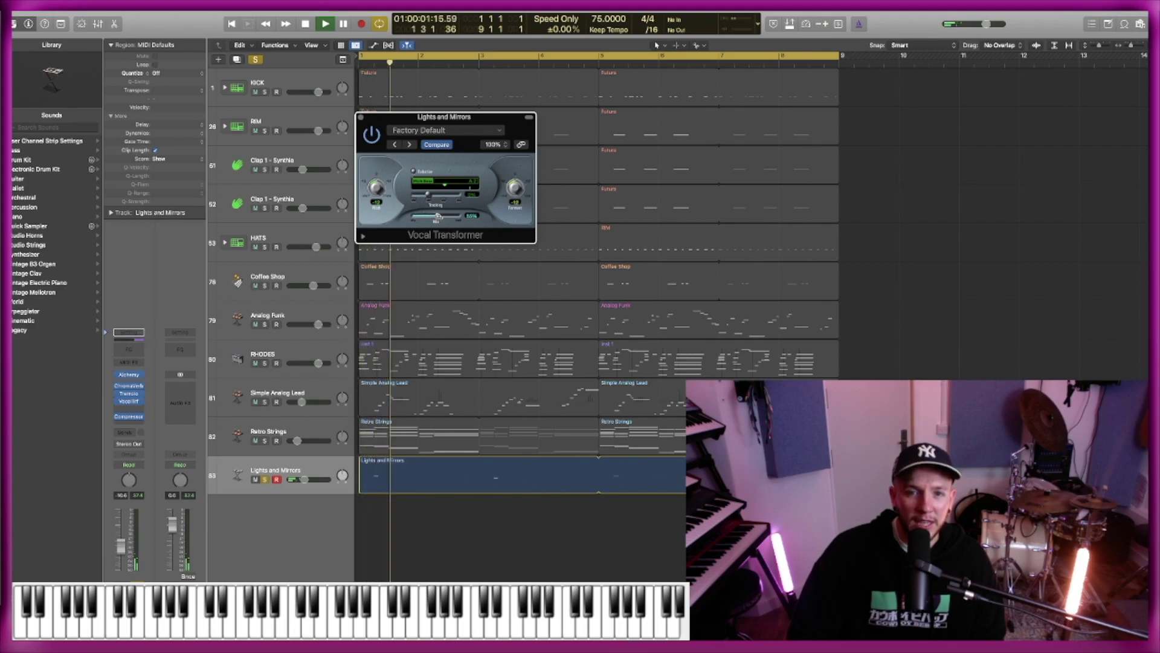
key("space")
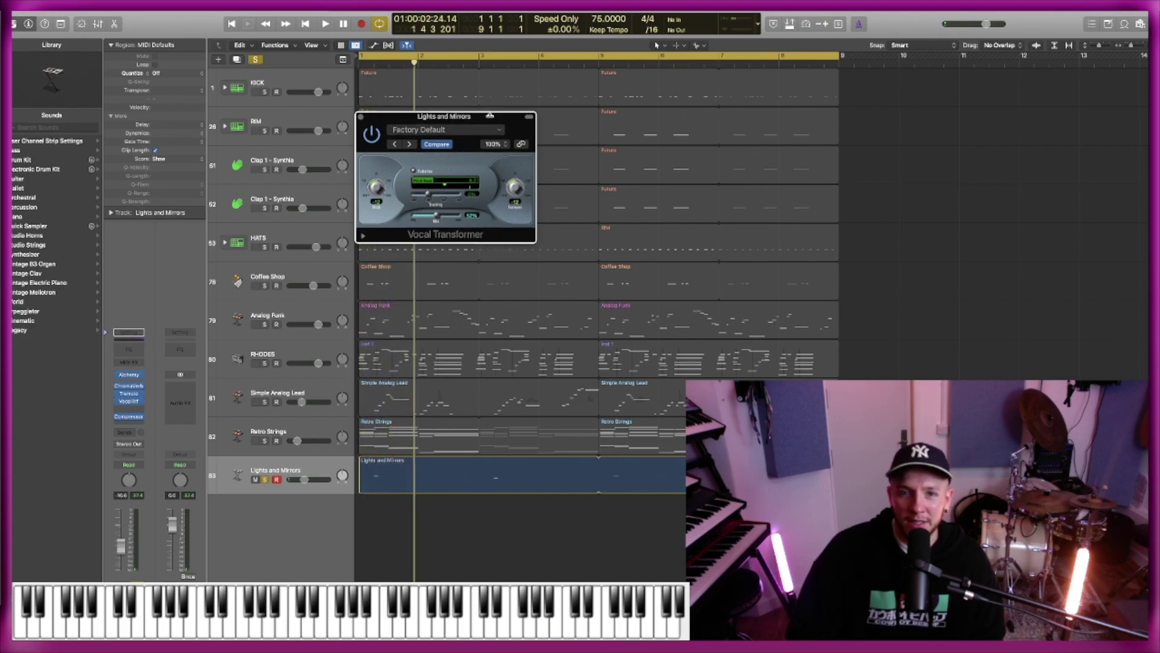
left_click(361, 117)
Unsolo the Lights and Mirrors track and audition it with the full beat.
key("s")
key("Return")
key("space")
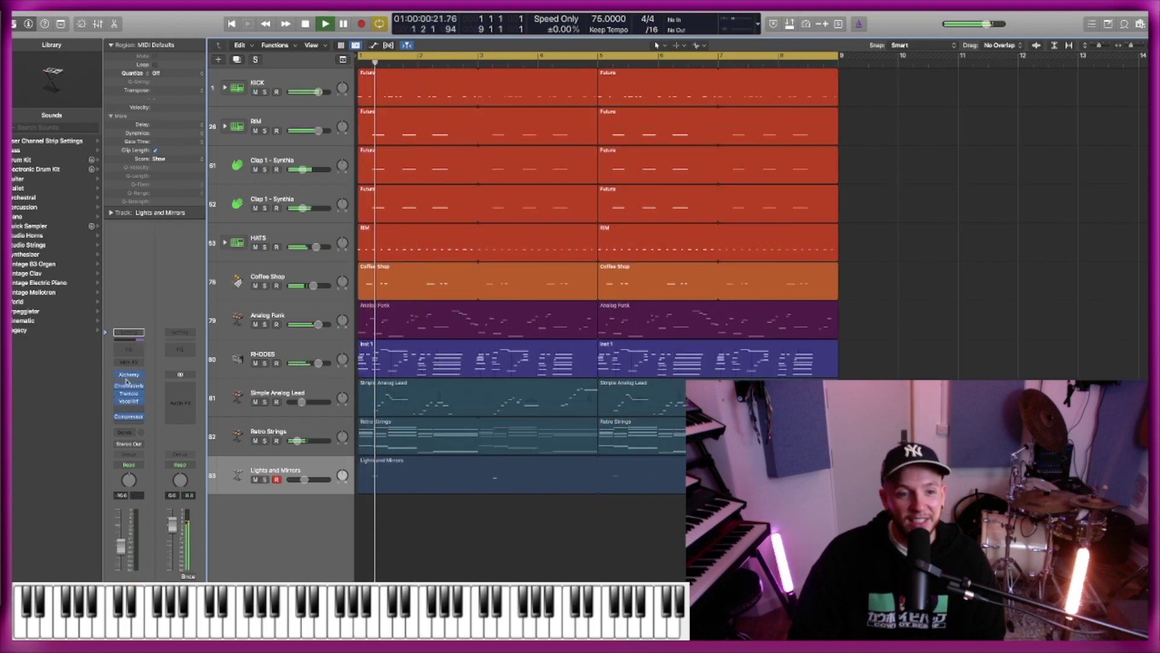
left_click(129, 387)
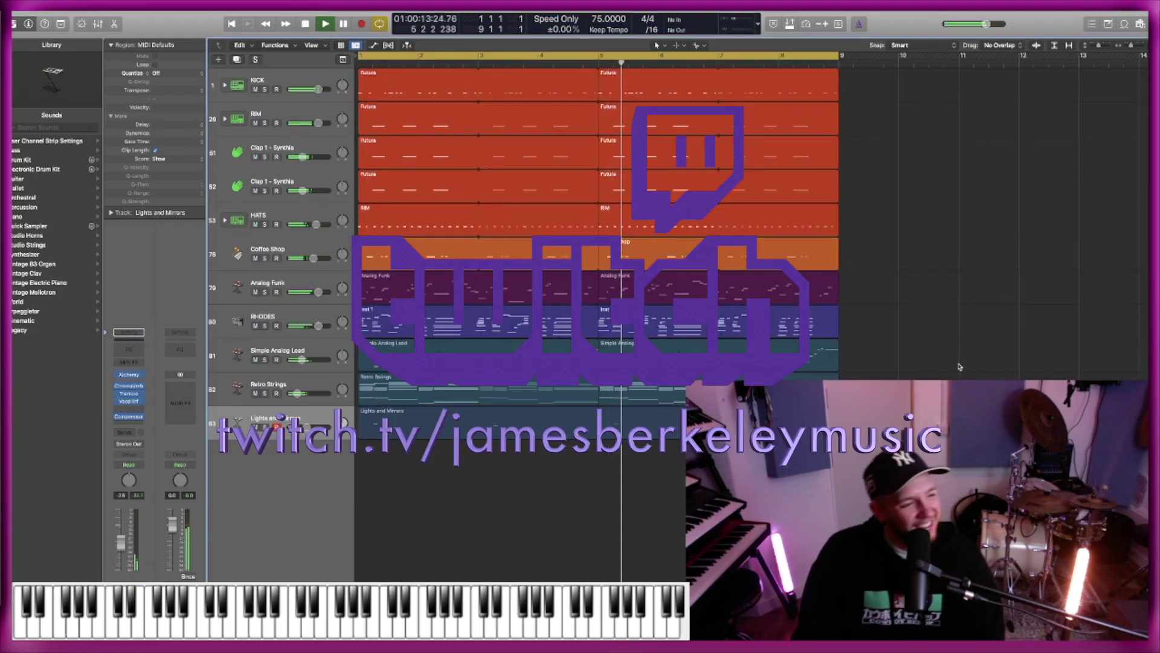
key("space")
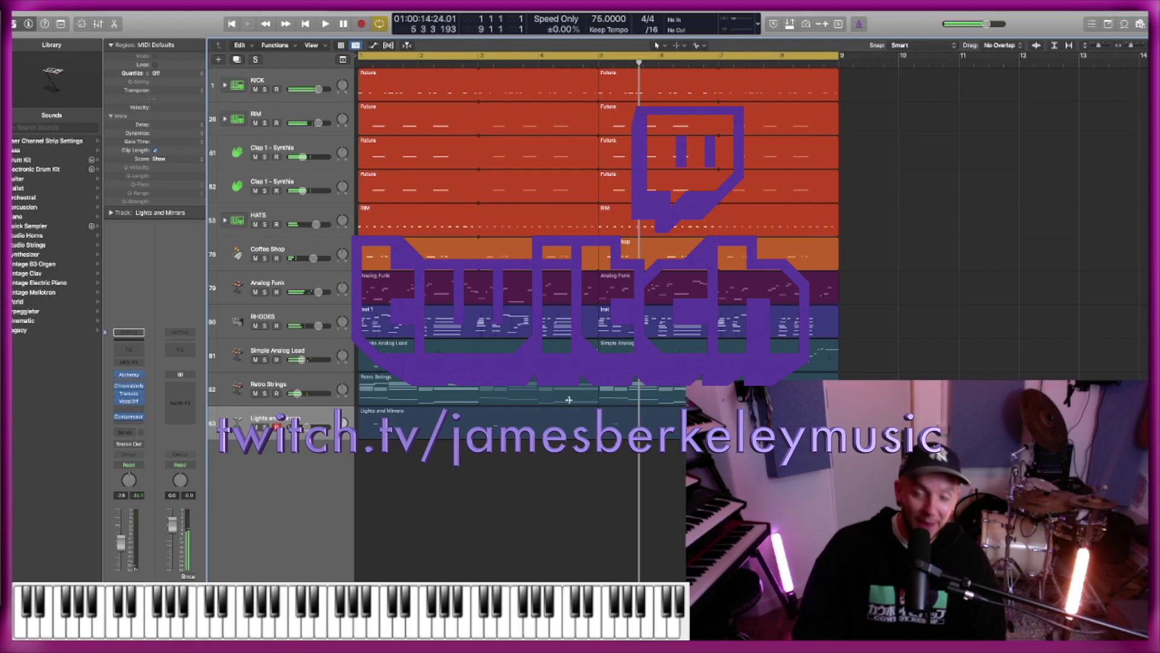
Open the dialog for saving the project as a new file.
key("super+shift+s")
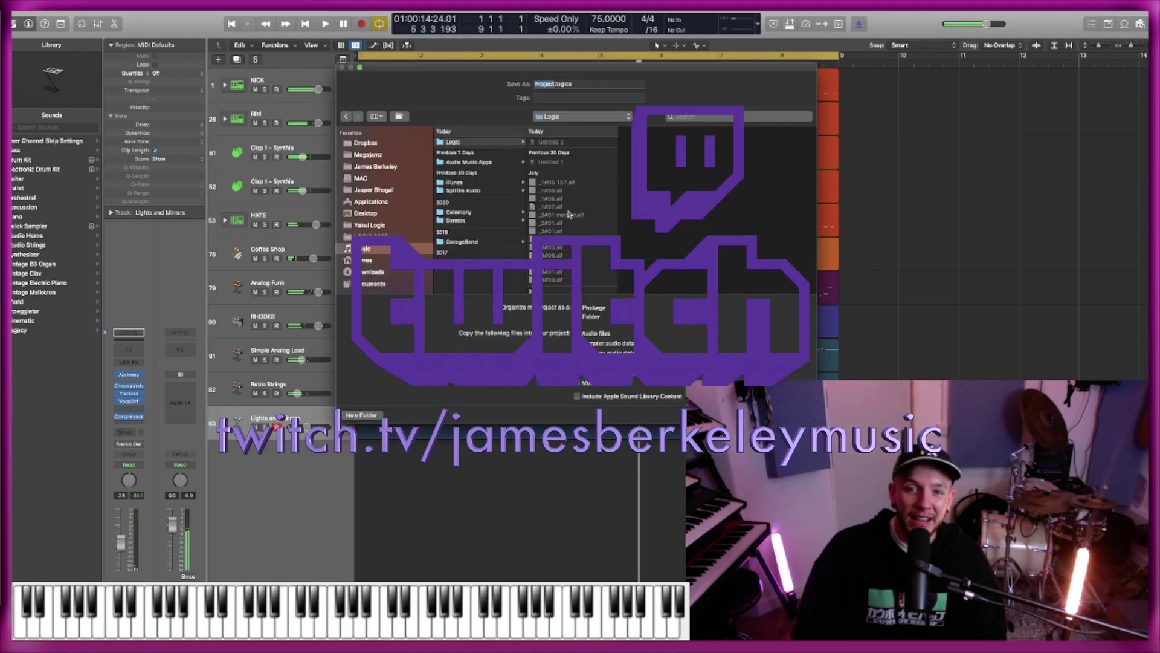